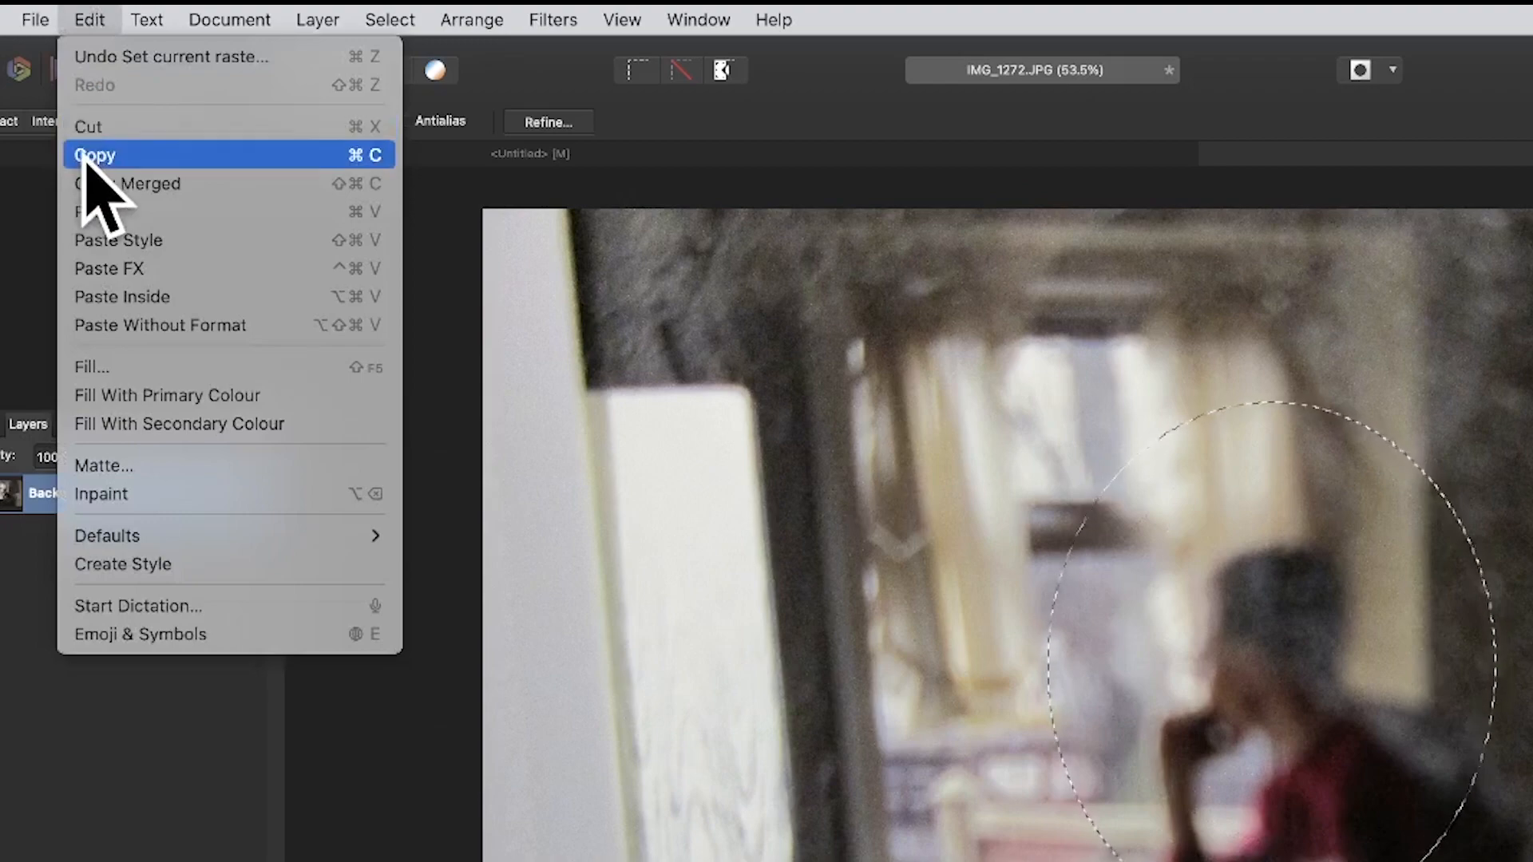
# Copy the elliptically selected part of the photo and paste it as a new pixel layer.
pyautogui.click(92, 155)
pyautogui.click(88, 19)
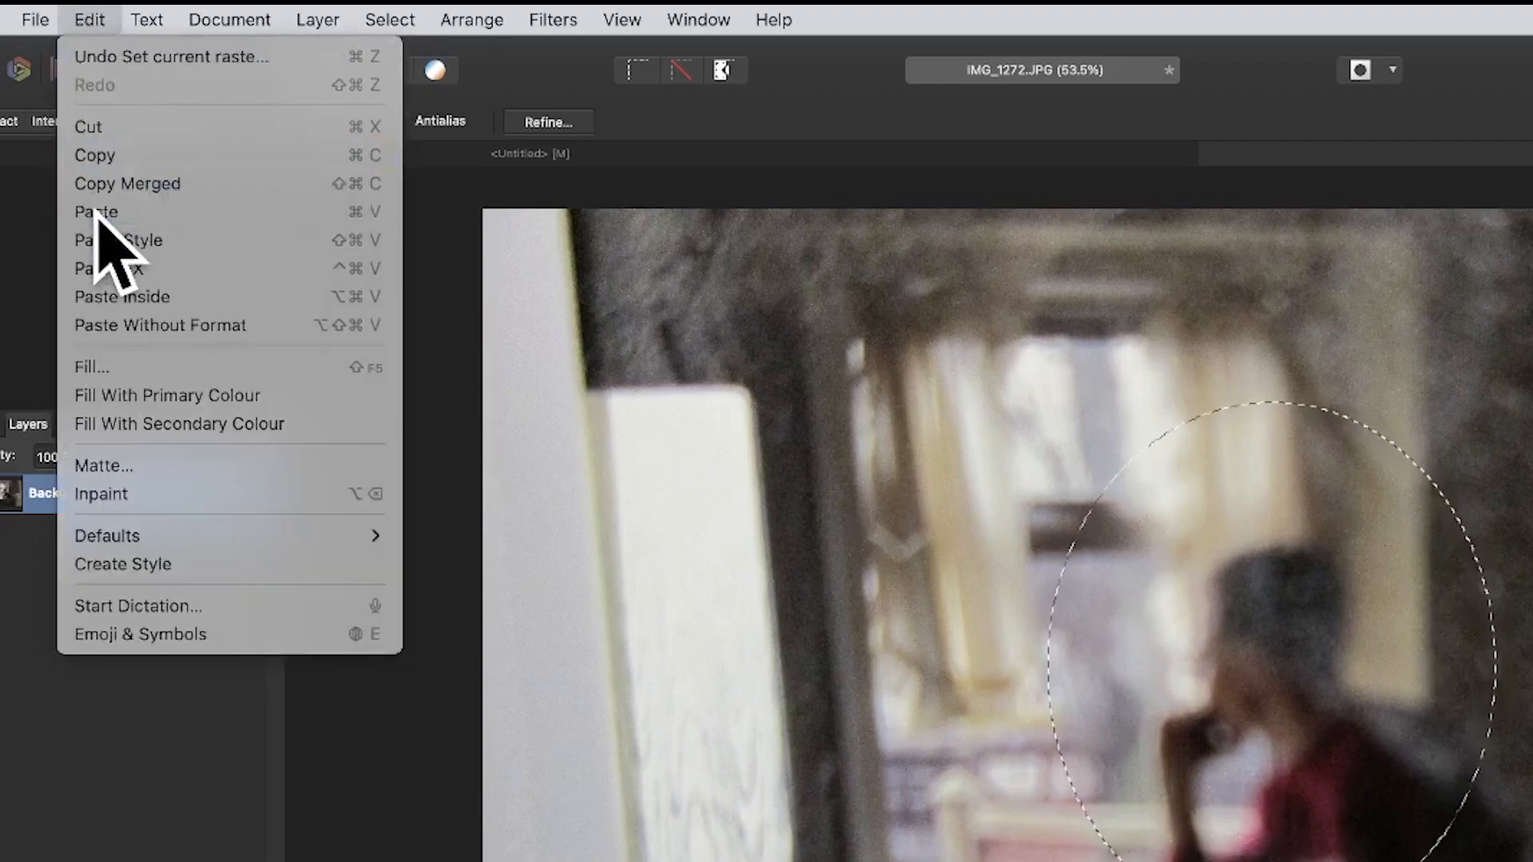
pyautogui.click(99, 213)
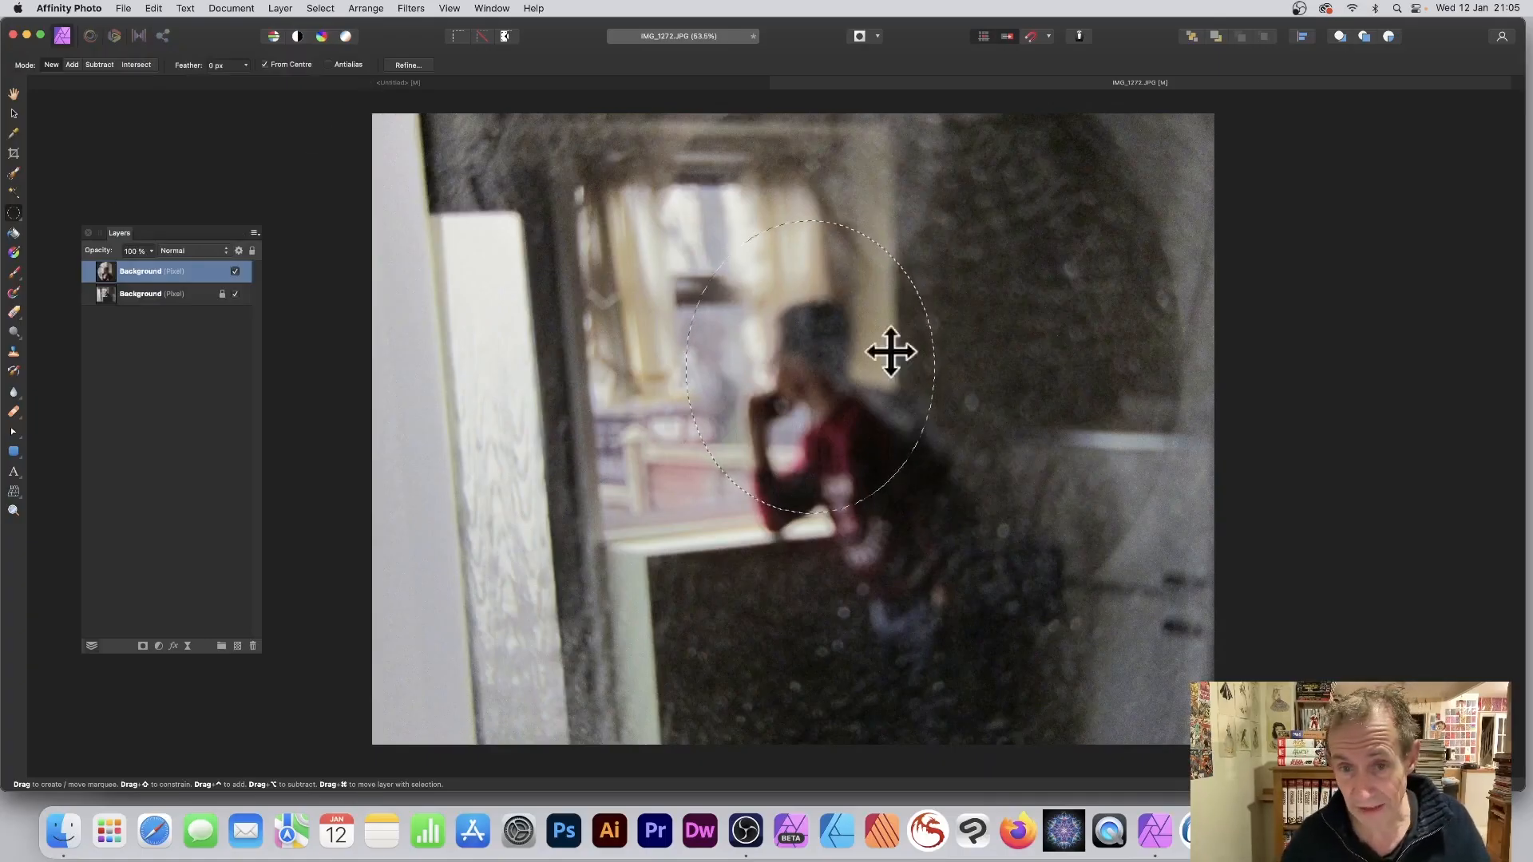
# Deselect the marquee and move the pasted ellipse right and slightly up from its original position.
pyautogui.click(332, 7)
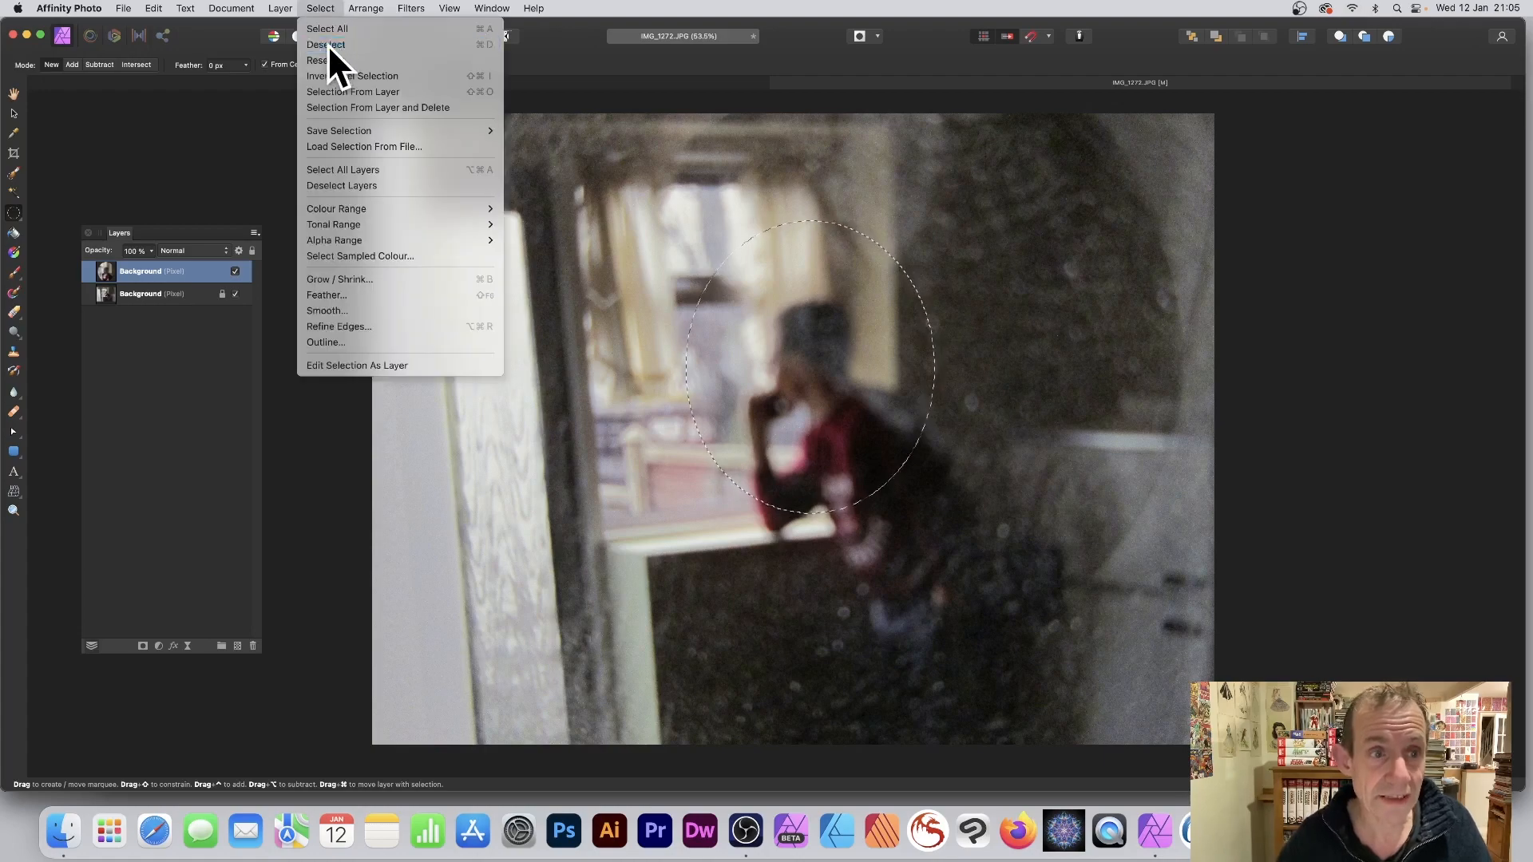
pyautogui.click(328, 45)
pyautogui.click(15, 114)
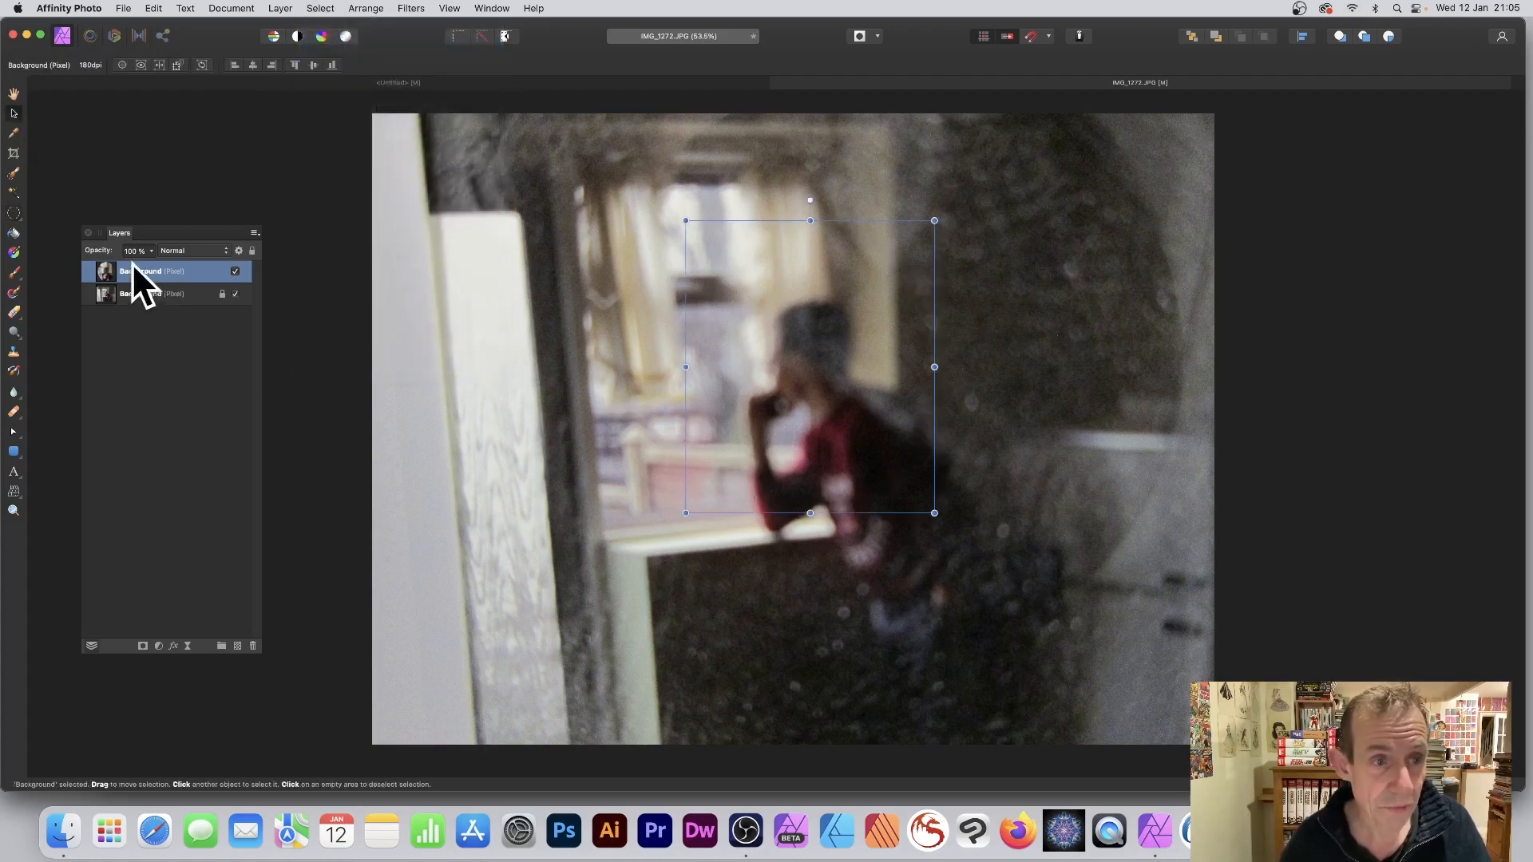
pyautogui.moveTo(769, 369); pyautogui.dragTo(902, 338)
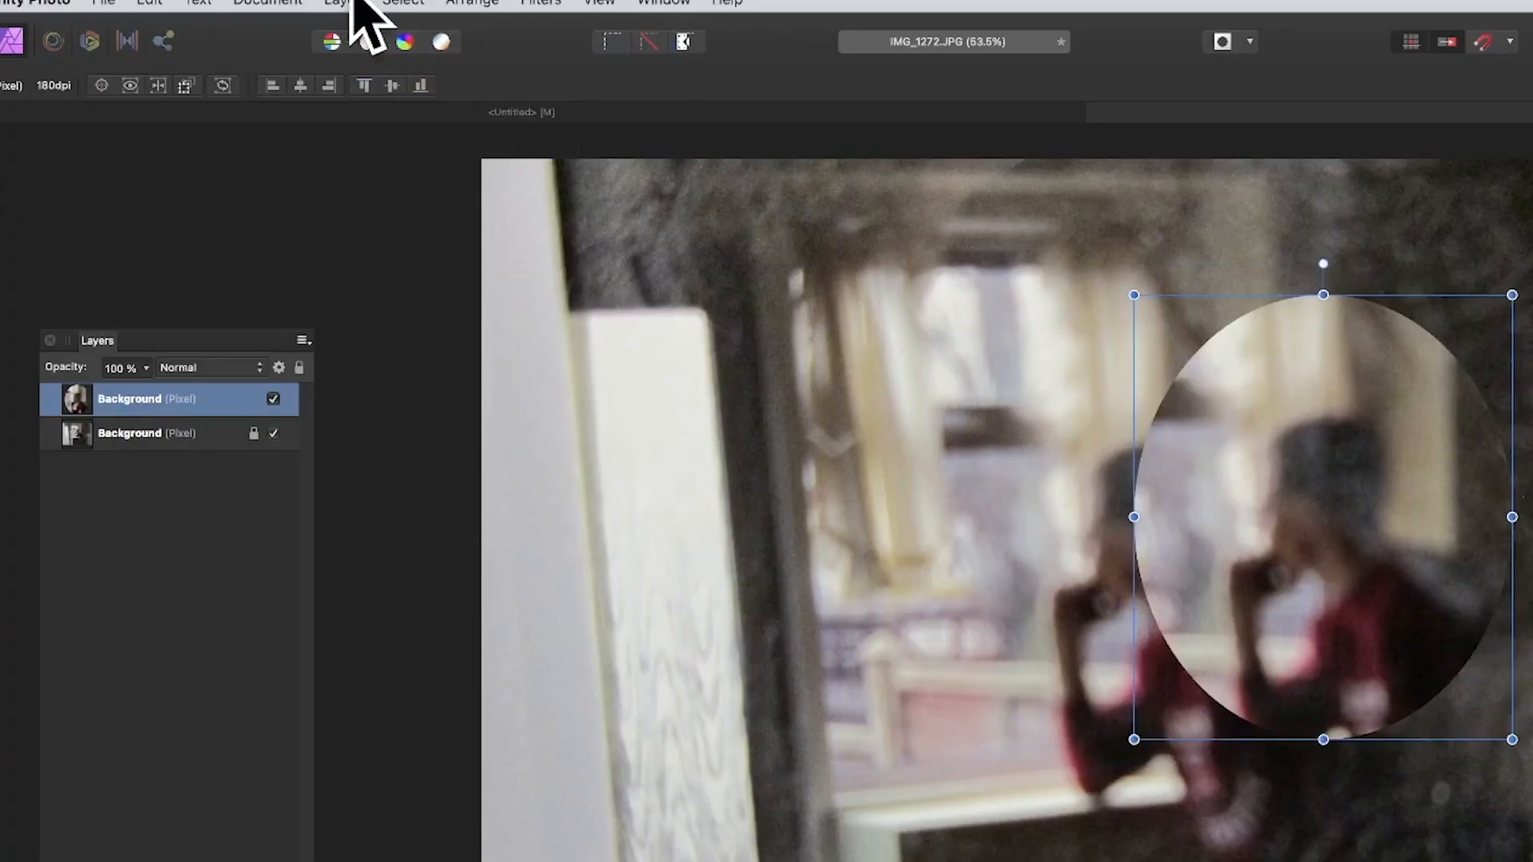
# Create two linked duplicates of the ellipse, placing one in the photo's upper left and the other in its lower left.
pyautogui.click(287, 7)
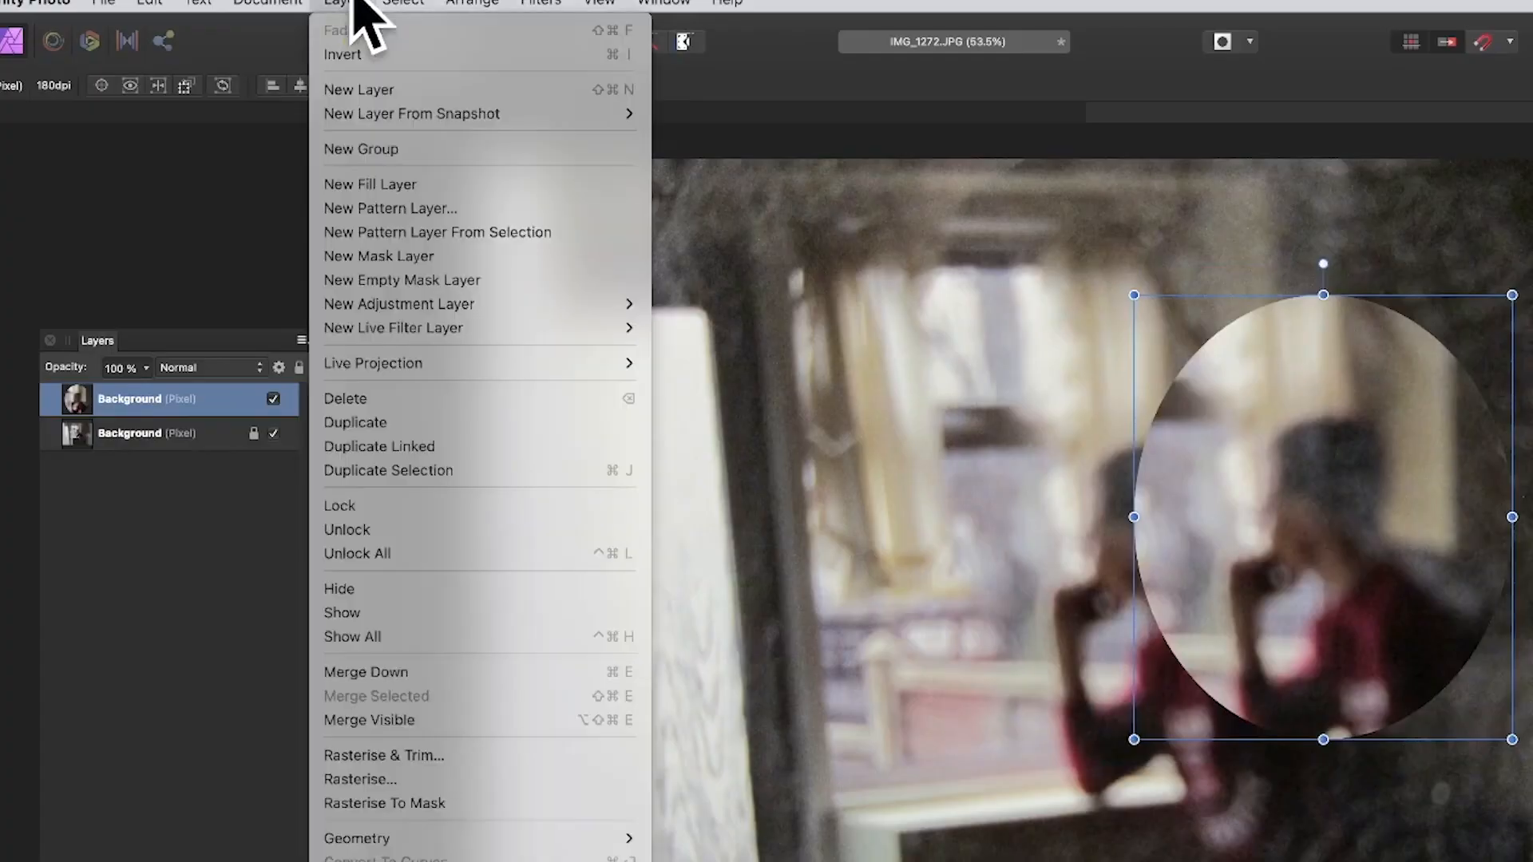
pyautogui.click(435, 446)
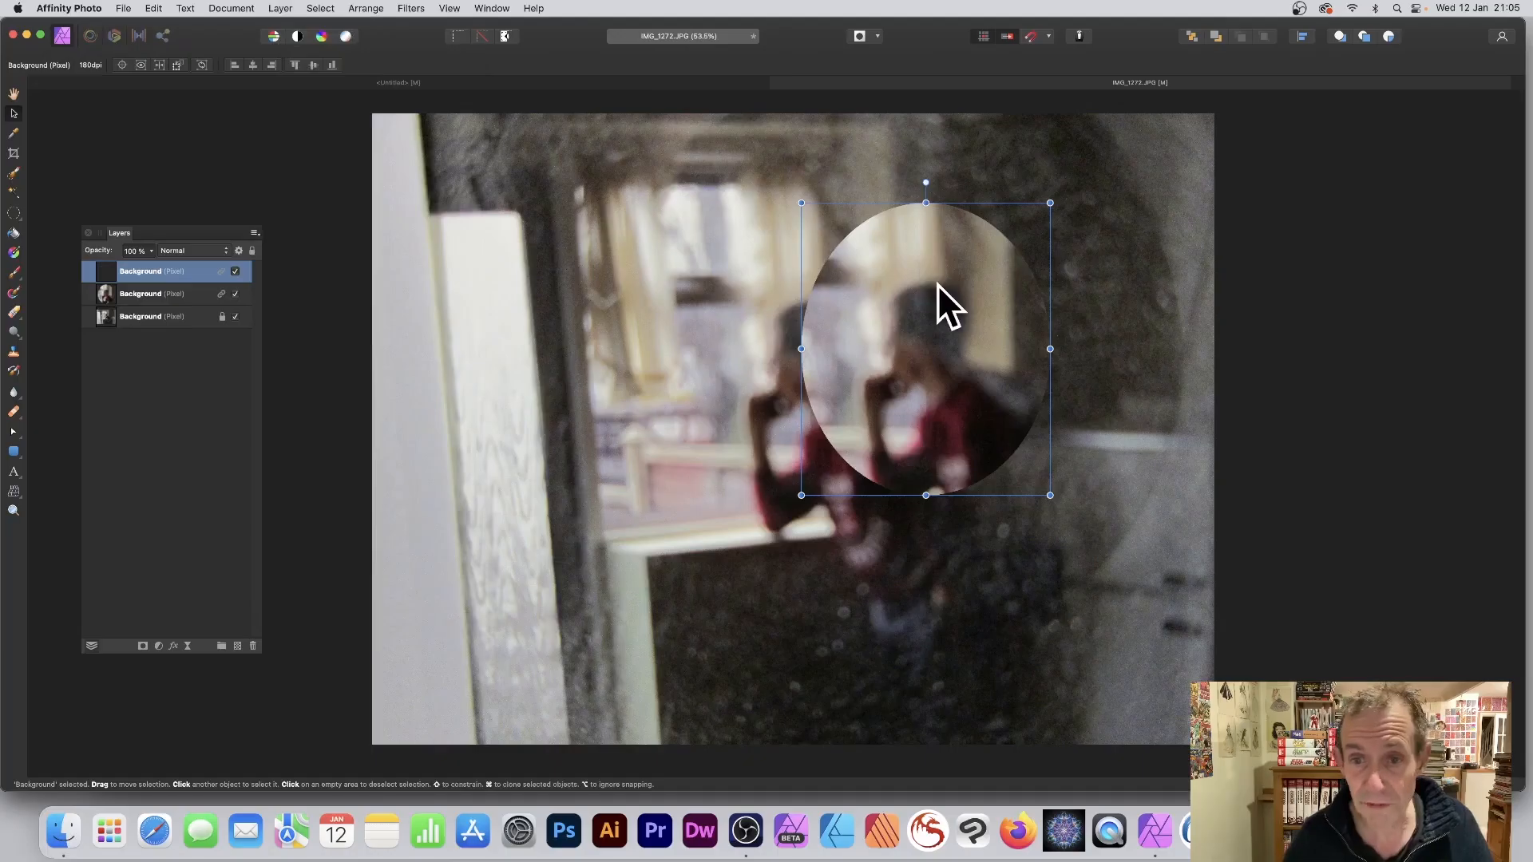
pyautogui.moveTo(937, 284); pyautogui.dragTo(535, 148)
pyautogui.click(285, 4)
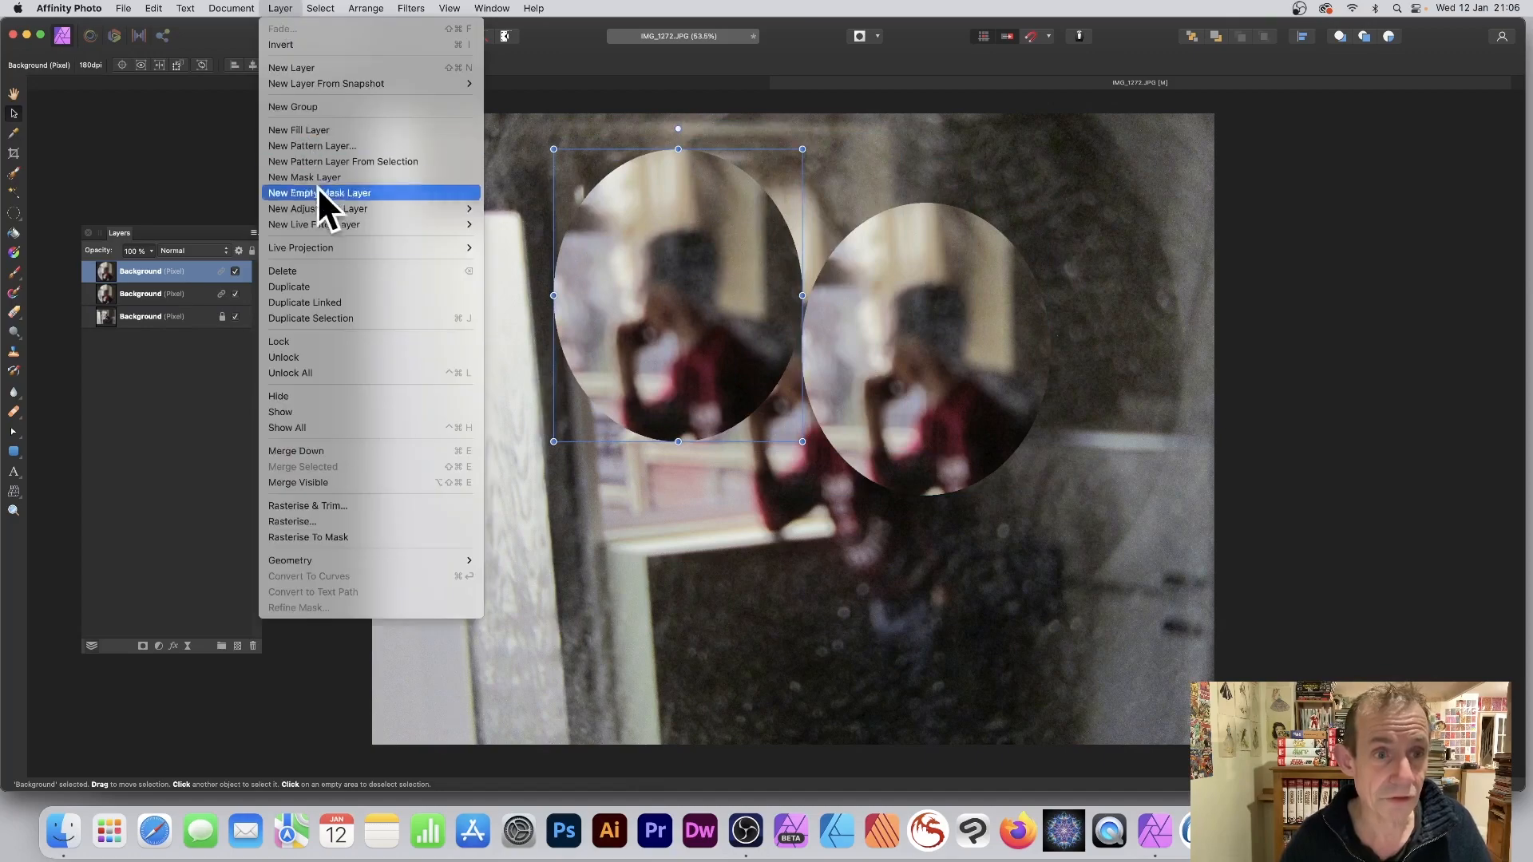
pyautogui.click(338, 301)
pyautogui.moveTo(673, 244); pyautogui.dragTo(554, 441)
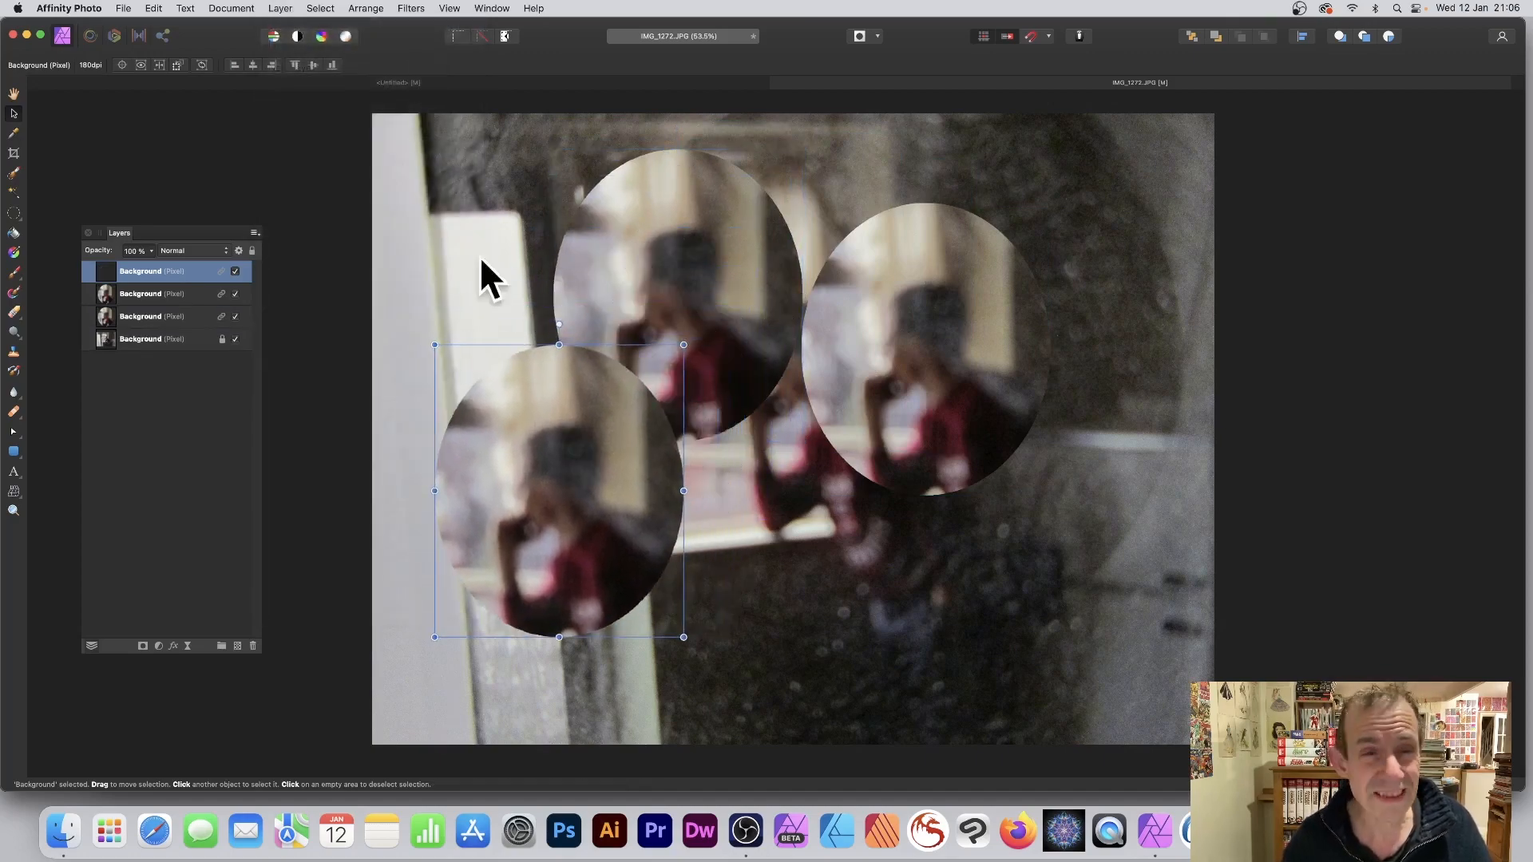
# Create two more linked duplicates of the ellipse, placing one at the photo's lower centre and one overlapping the right-hand ellipse.
pyautogui.click(279, 7)
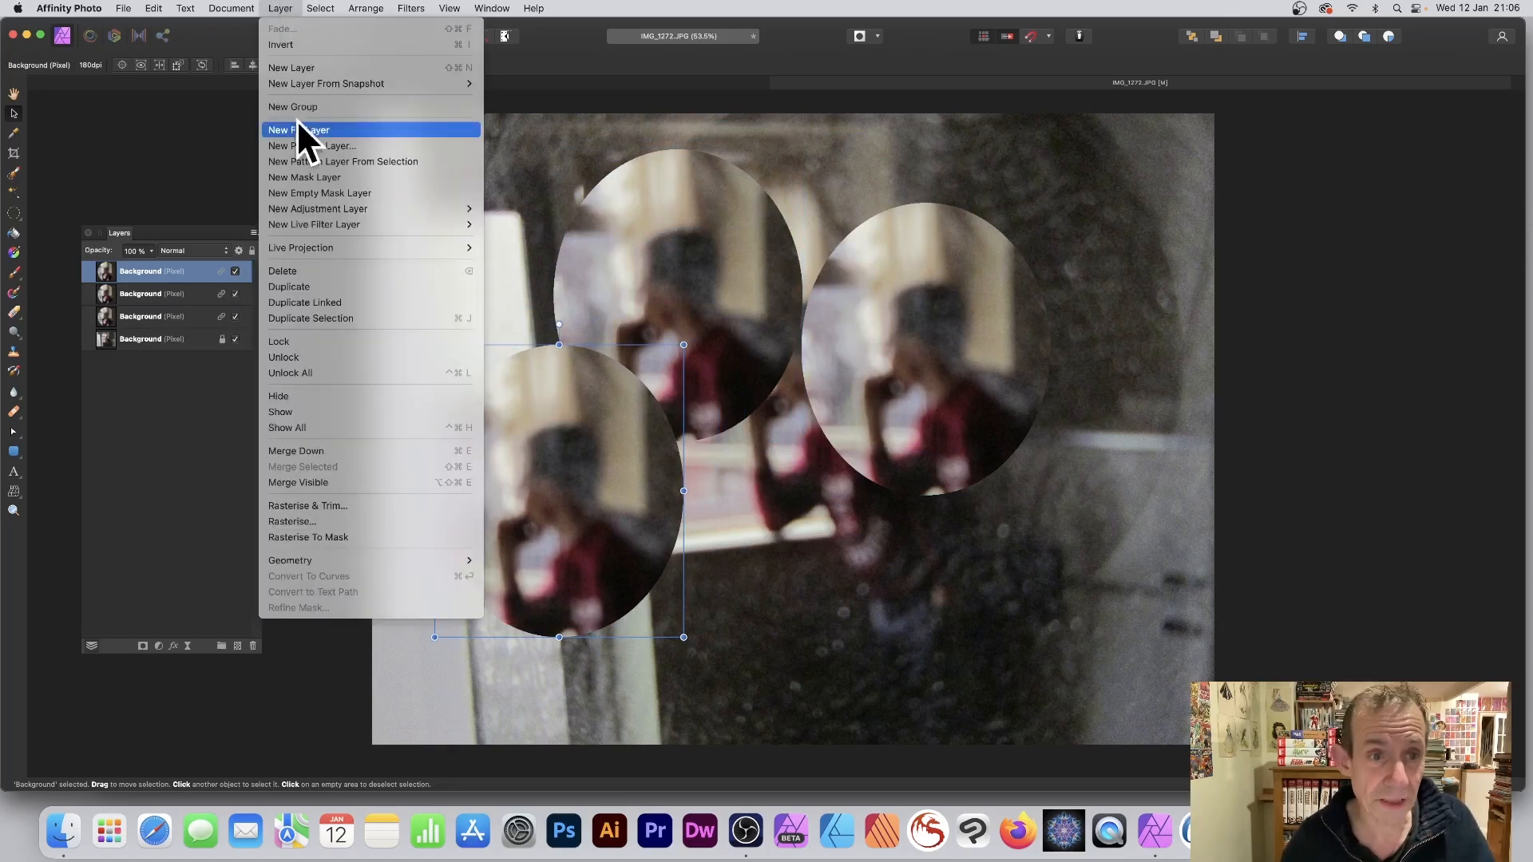
pyautogui.click(329, 304)
pyautogui.moveTo(590, 390); pyautogui.dragTo(812, 473)
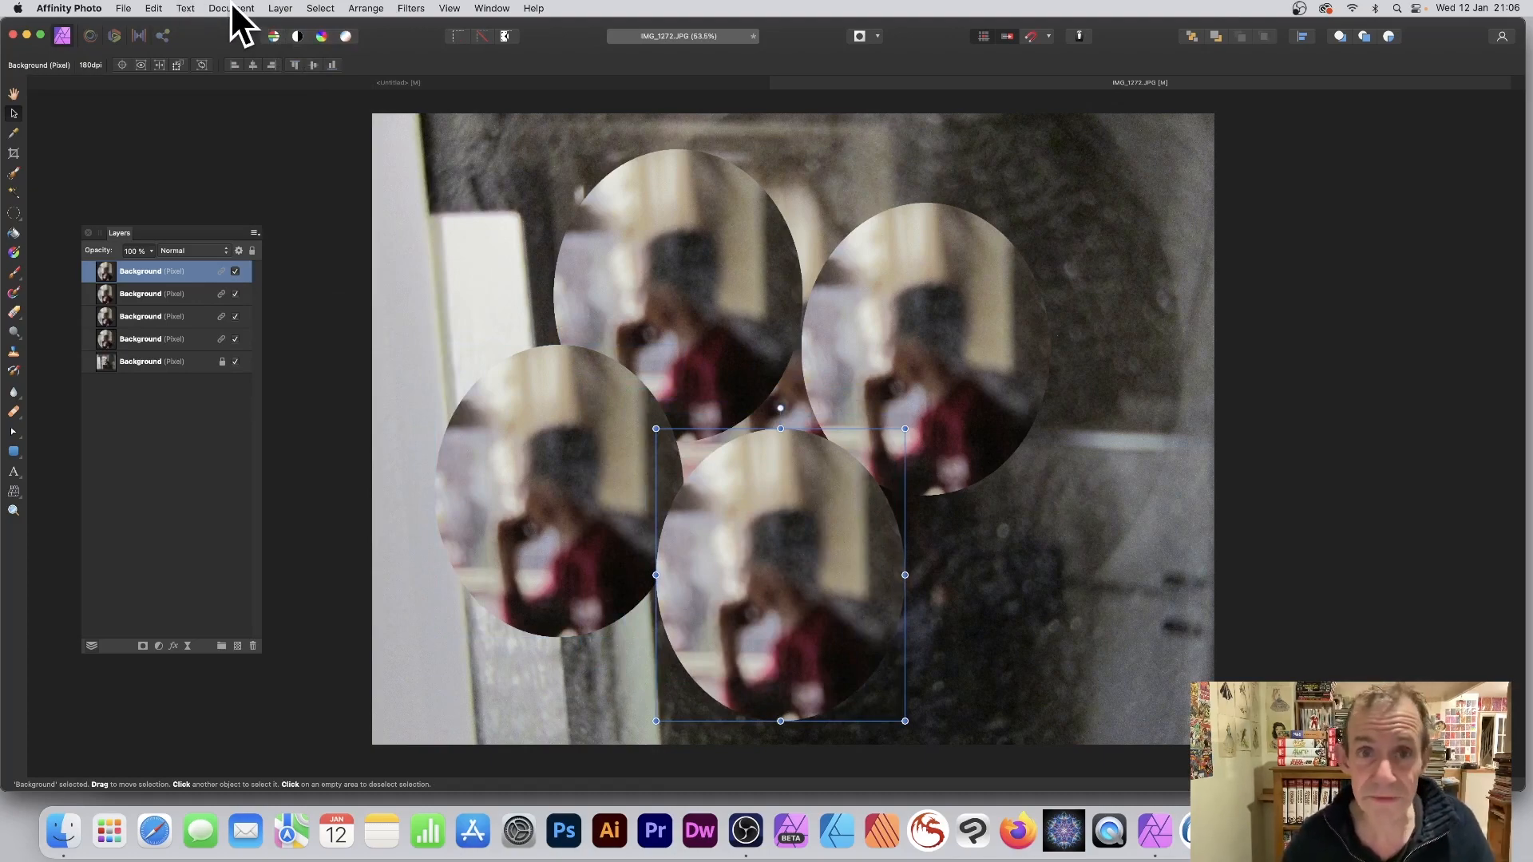
pyautogui.click(280, 8)
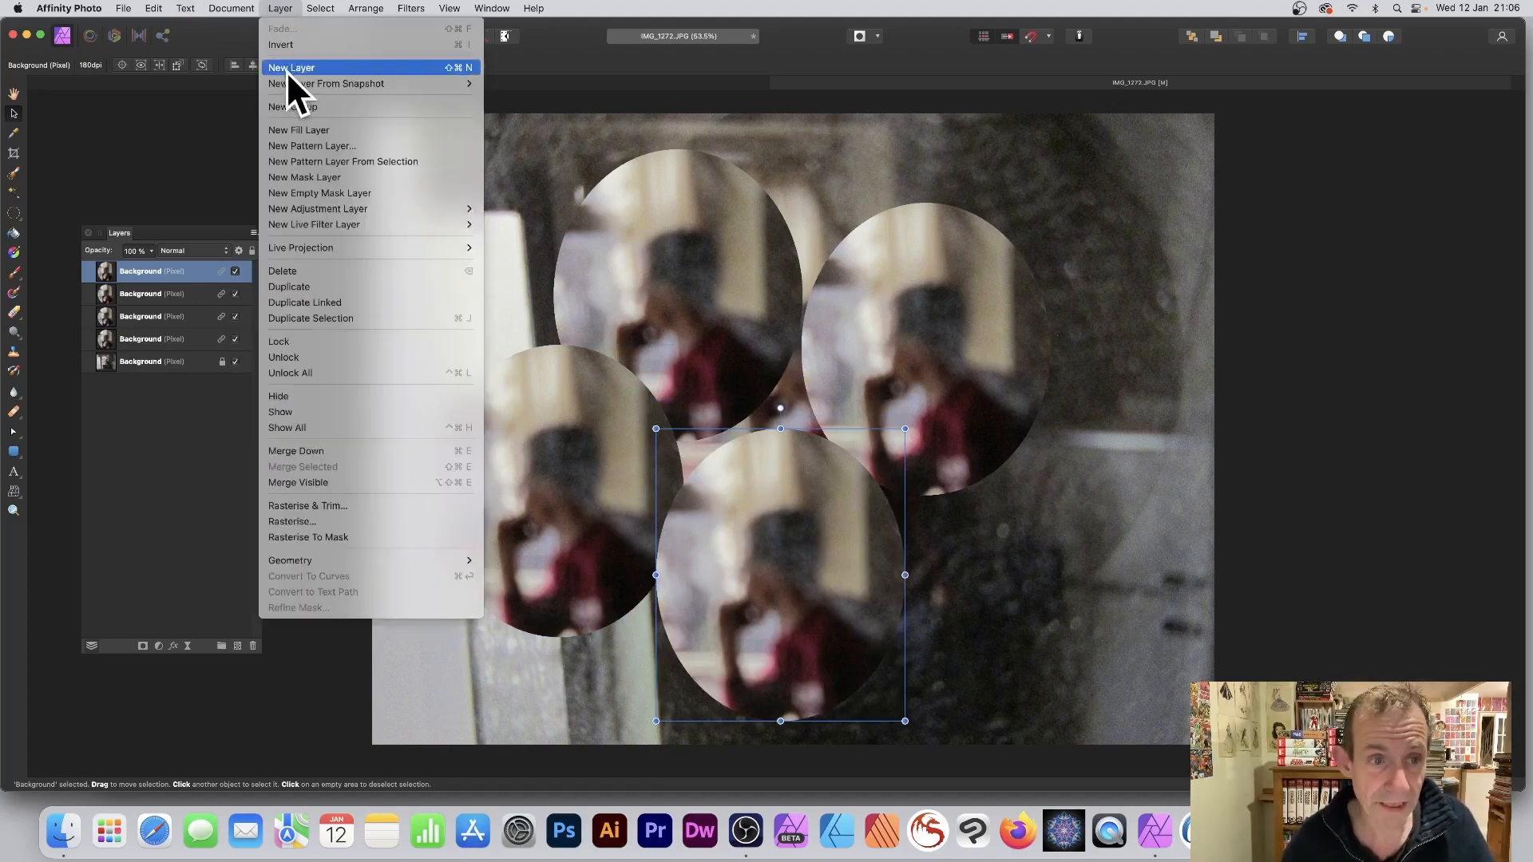
pyautogui.click(314, 304)
pyautogui.moveTo(808, 499); pyautogui.dragTo(947, 348)
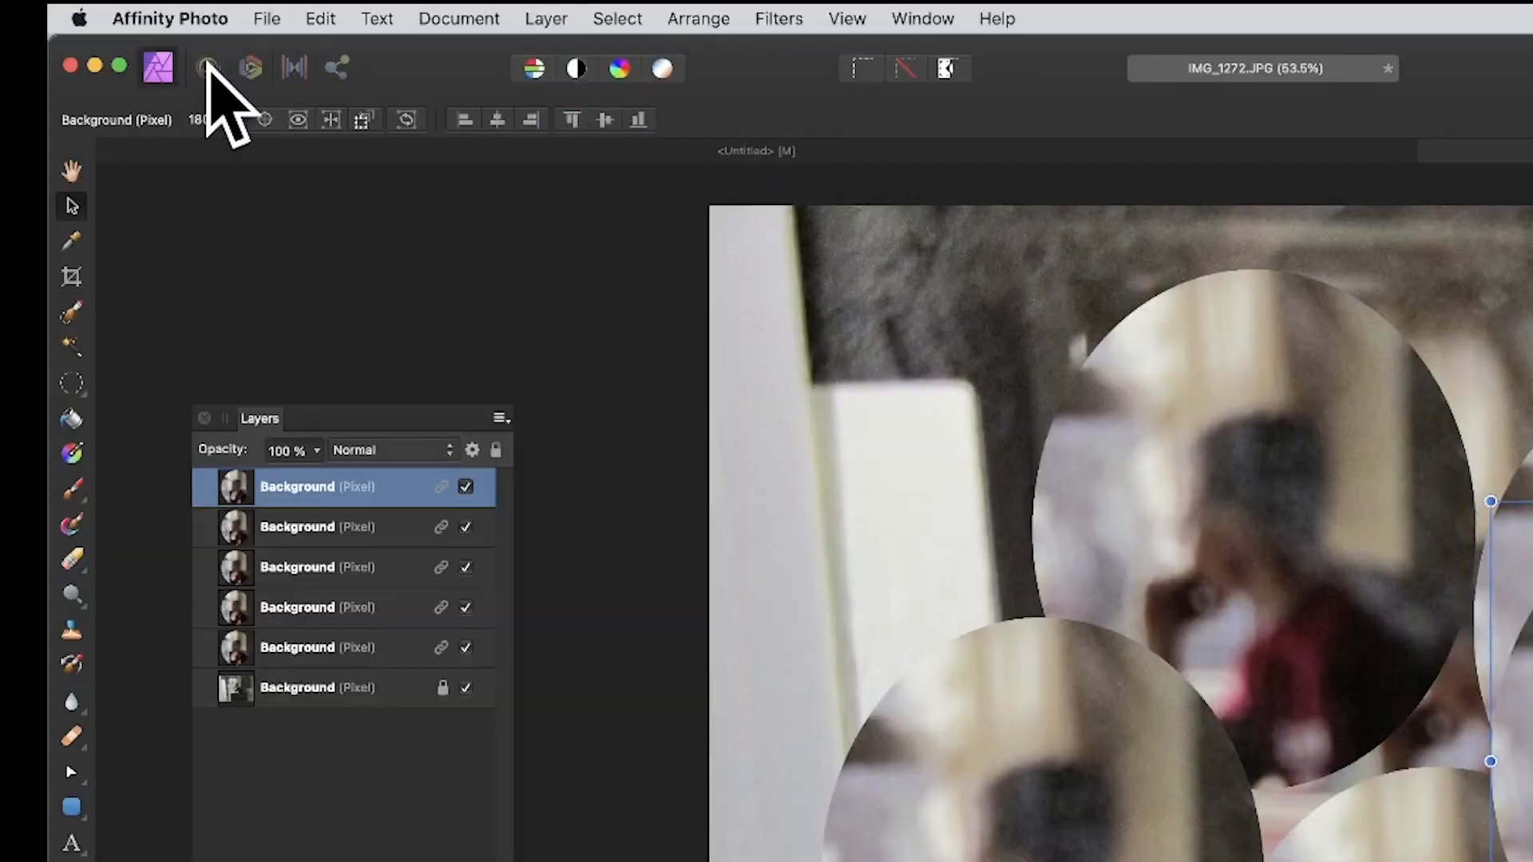
# Liquify the top linked ellipse with Push Forward strokes into a curving S-shaped tendril and apply the distortion.
pyautogui.click(208, 67)
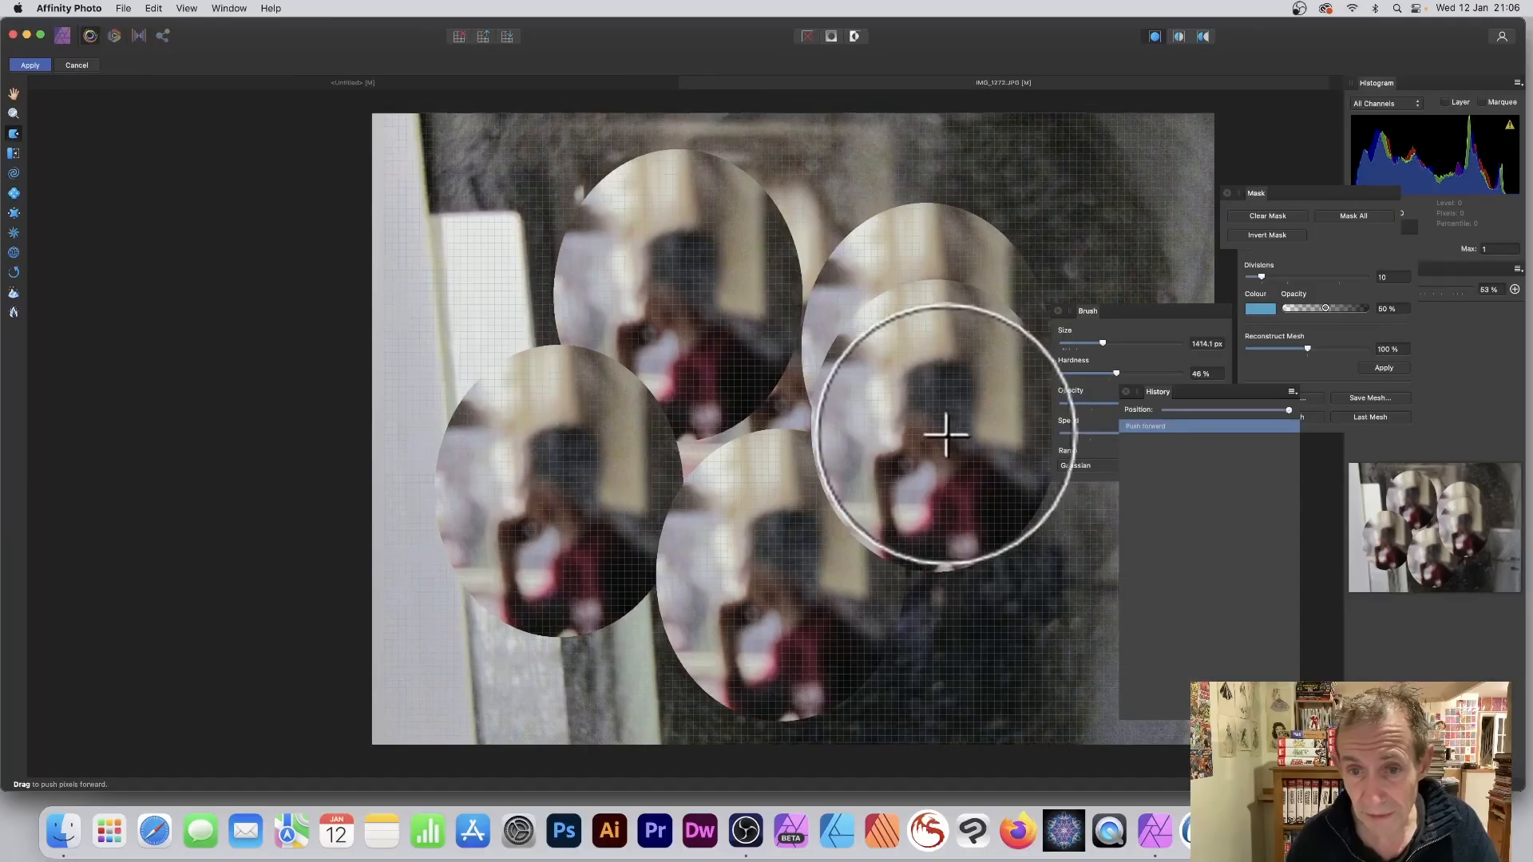
pyautogui.moveTo(945, 435); pyautogui.dragTo(779, 373)
pyautogui.moveTo(1040, 517); pyautogui.dragTo(884, 445)
pyautogui.moveTo(996, 458)
pyautogui.mouseDown()
pyautogui.moveTo(812, 340)
pyautogui.moveTo(896, 431)
pyautogui.moveTo(853, 357)
pyautogui.moveTo(797, 323)
pyautogui.moveTo(833, 372)
pyautogui.moveTo(804, 330)
pyautogui.moveTo(868, 474)
pyautogui.moveTo(859, 488)
pyautogui.moveTo(990, 613)
pyautogui.mouseUp()
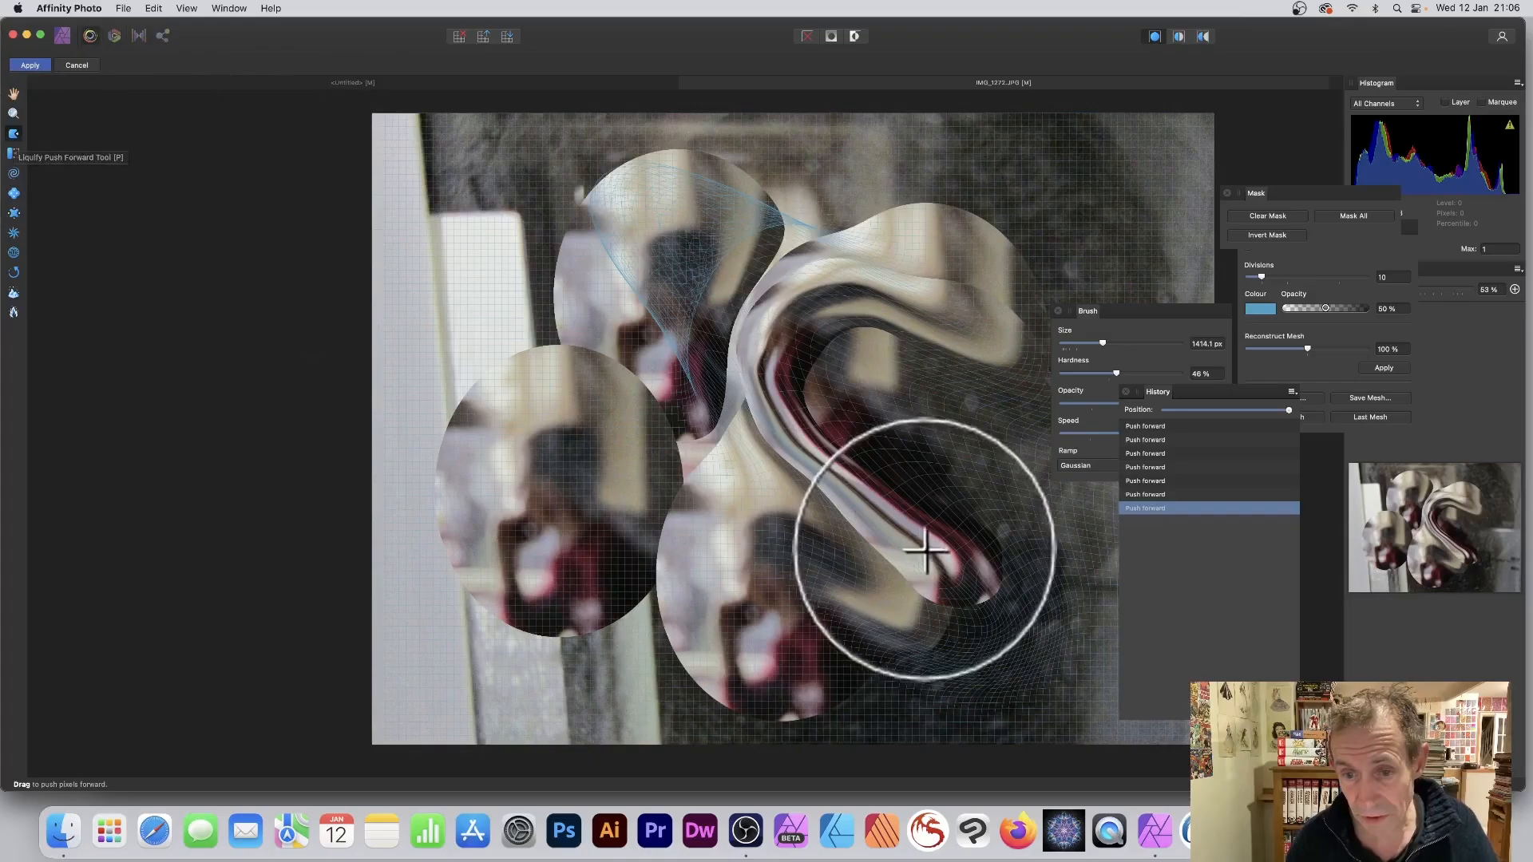
pyautogui.moveTo(923, 548)
pyautogui.mouseDown()
pyautogui.moveTo(996, 598)
pyautogui.moveTo(955, 540)
pyautogui.moveTo(999, 599)
pyautogui.mouseUp()
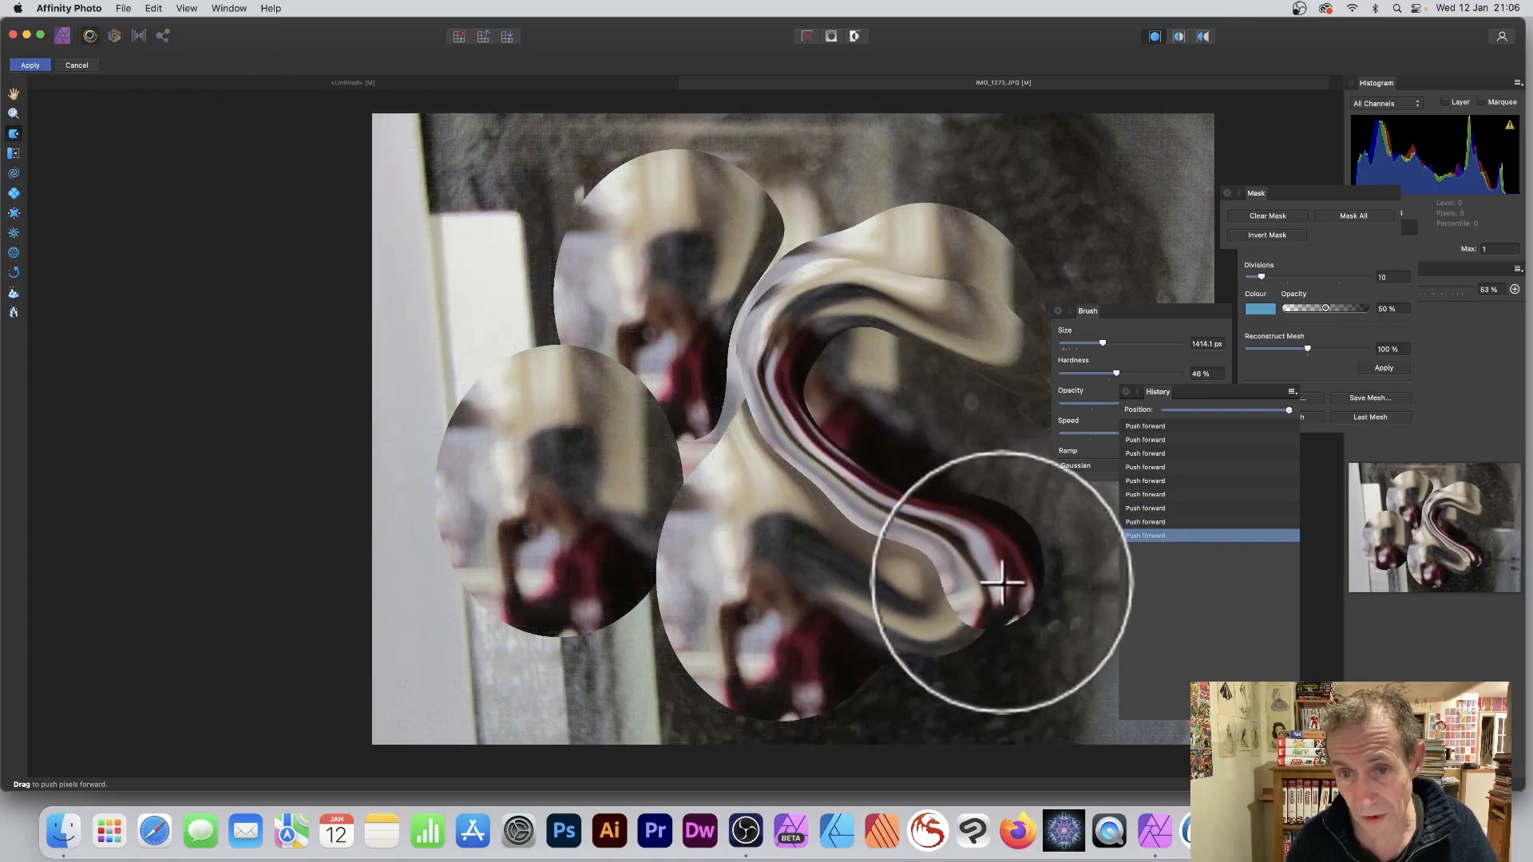
pyautogui.moveTo(949, 251)
pyautogui.mouseDown()
pyautogui.moveTo(972, 291)
pyautogui.moveTo(1022, 306)
pyautogui.moveTo(948, 287)
pyautogui.moveTo(1022, 290)
pyautogui.moveTo(1021, 268)
pyautogui.moveTo(1003, 272)
pyautogui.moveTo(1008, 245)
pyautogui.moveTo(1033, 264)
pyautogui.mouseUp()
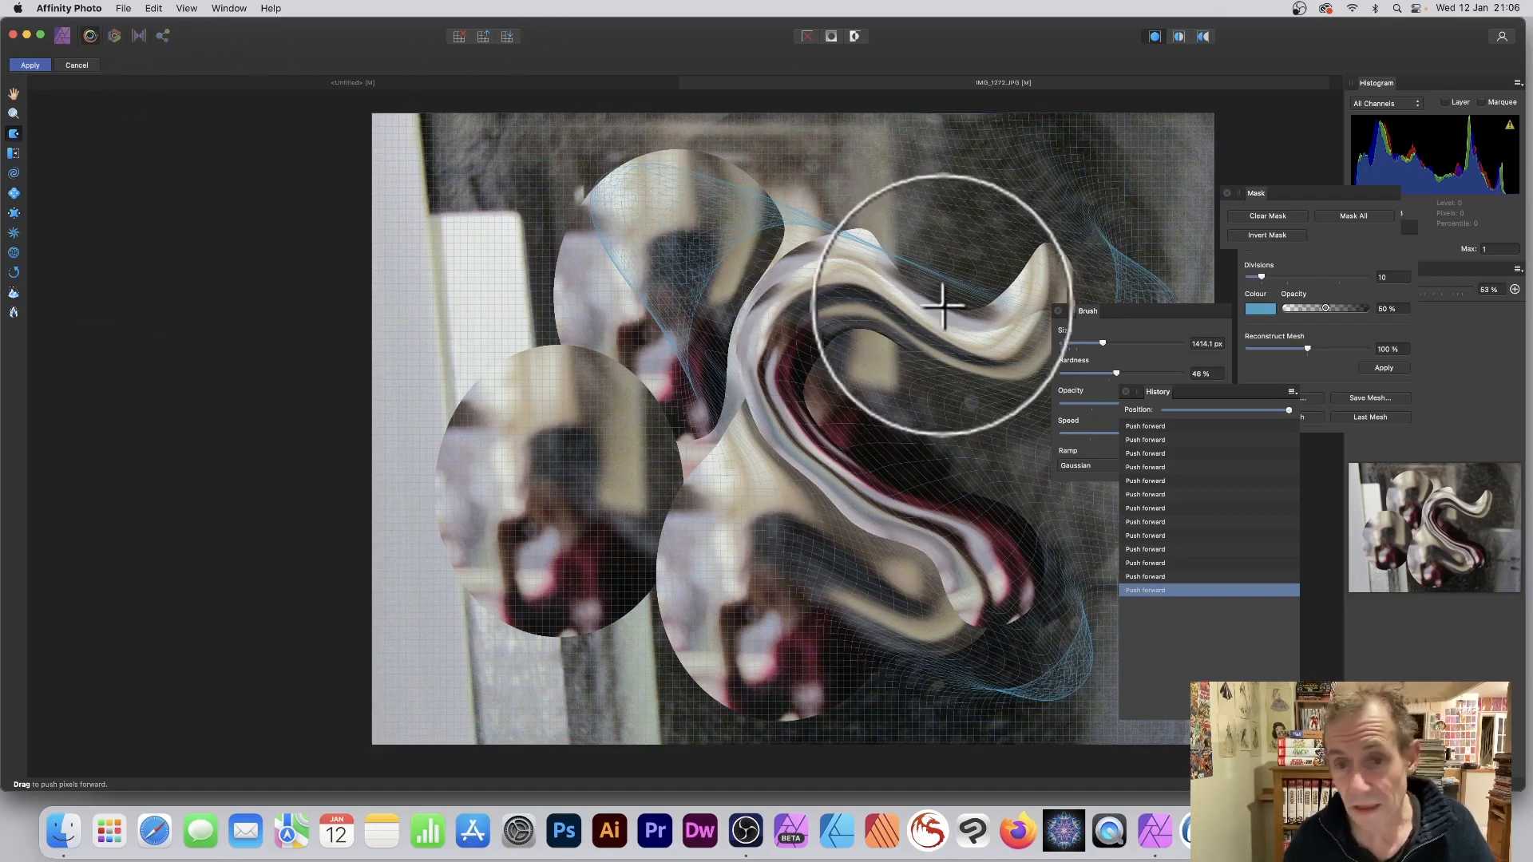
pyautogui.moveTo(942, 301)
pyautogui.mouseDown()
pyautogui.moveTo(855, 318)
pyautogui.moveTo(749, 419)
pyautogui.moveTo(856, 531)
pyautogui.moveTo(639, 519)
pyautogui.mouseUp()
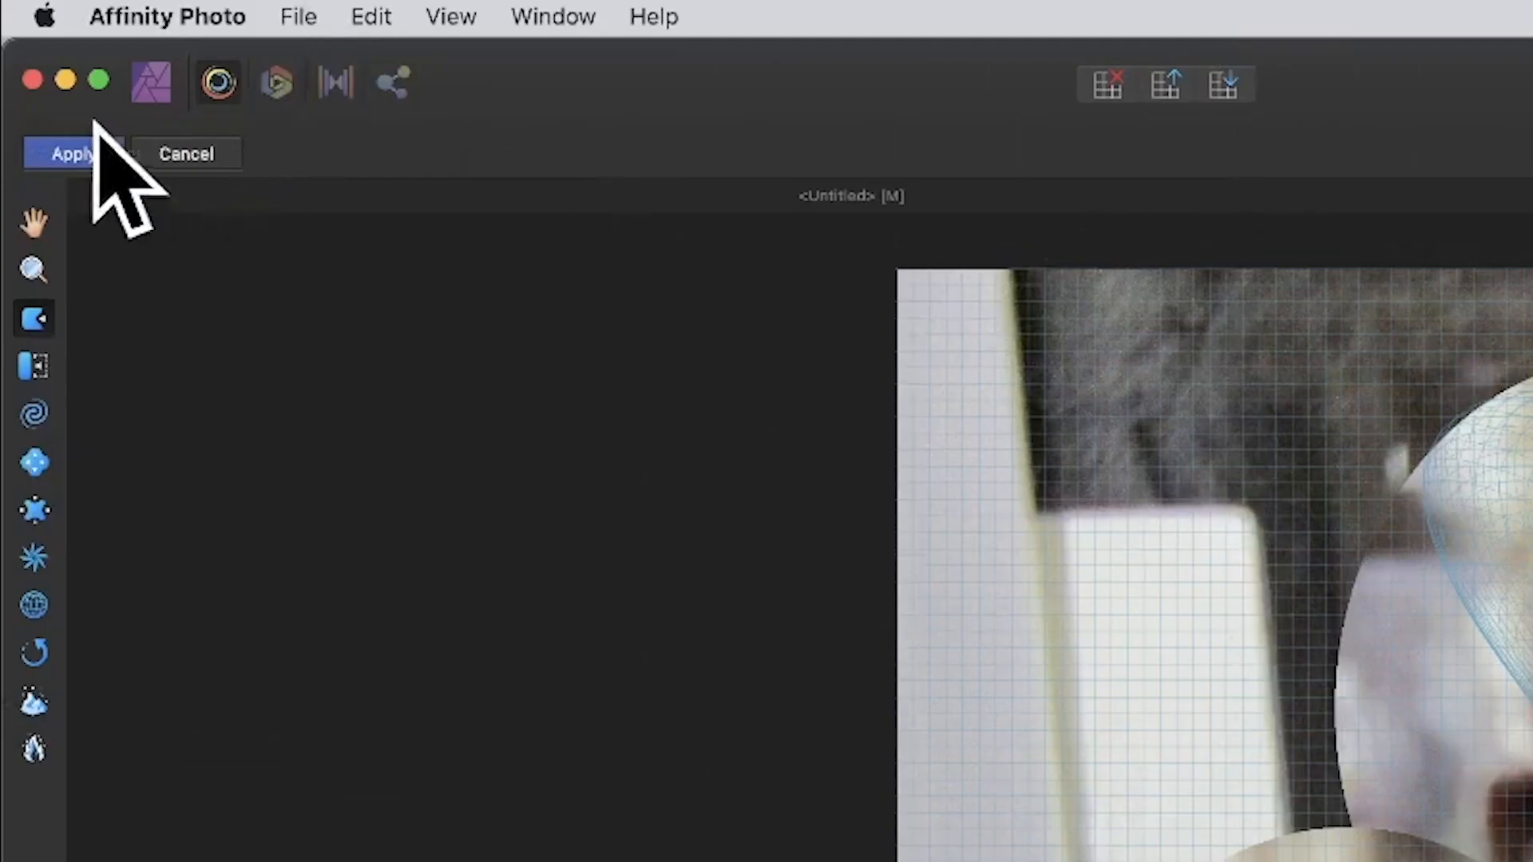
pyautogui.click(91, 154)
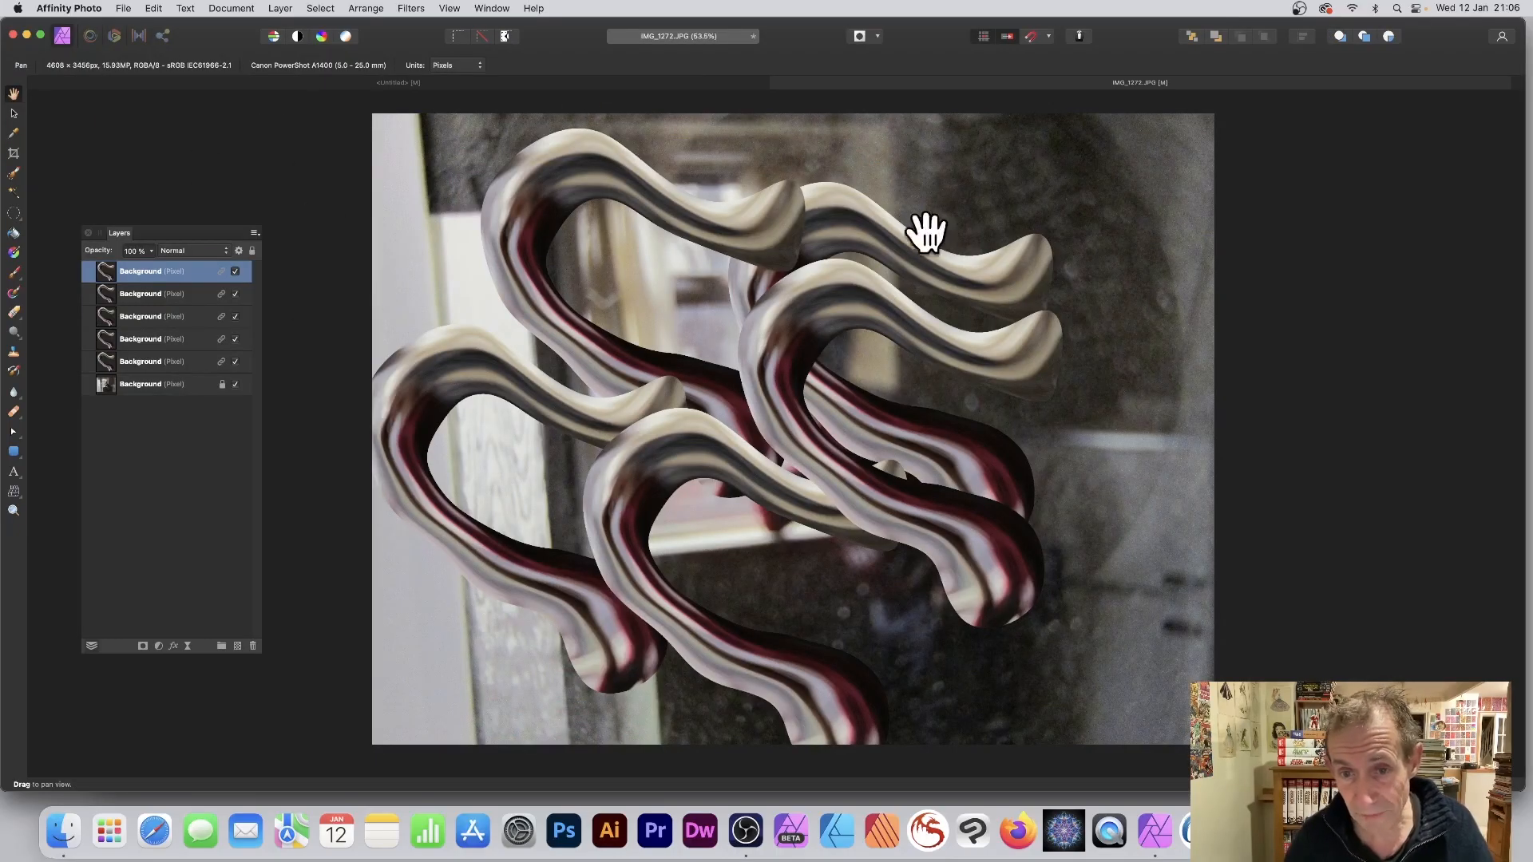
# Shift the top tendril slightly left and repeat the Liquify filter on it.
pyautogui.click(14, 114)
pyautogui.moveTo(880, 311)
pyautogui.mouseDown()
pyautogui.moveTo(895, 301)
pyautogui.moveTo(867, 311)
pyautogui.mouseUp()
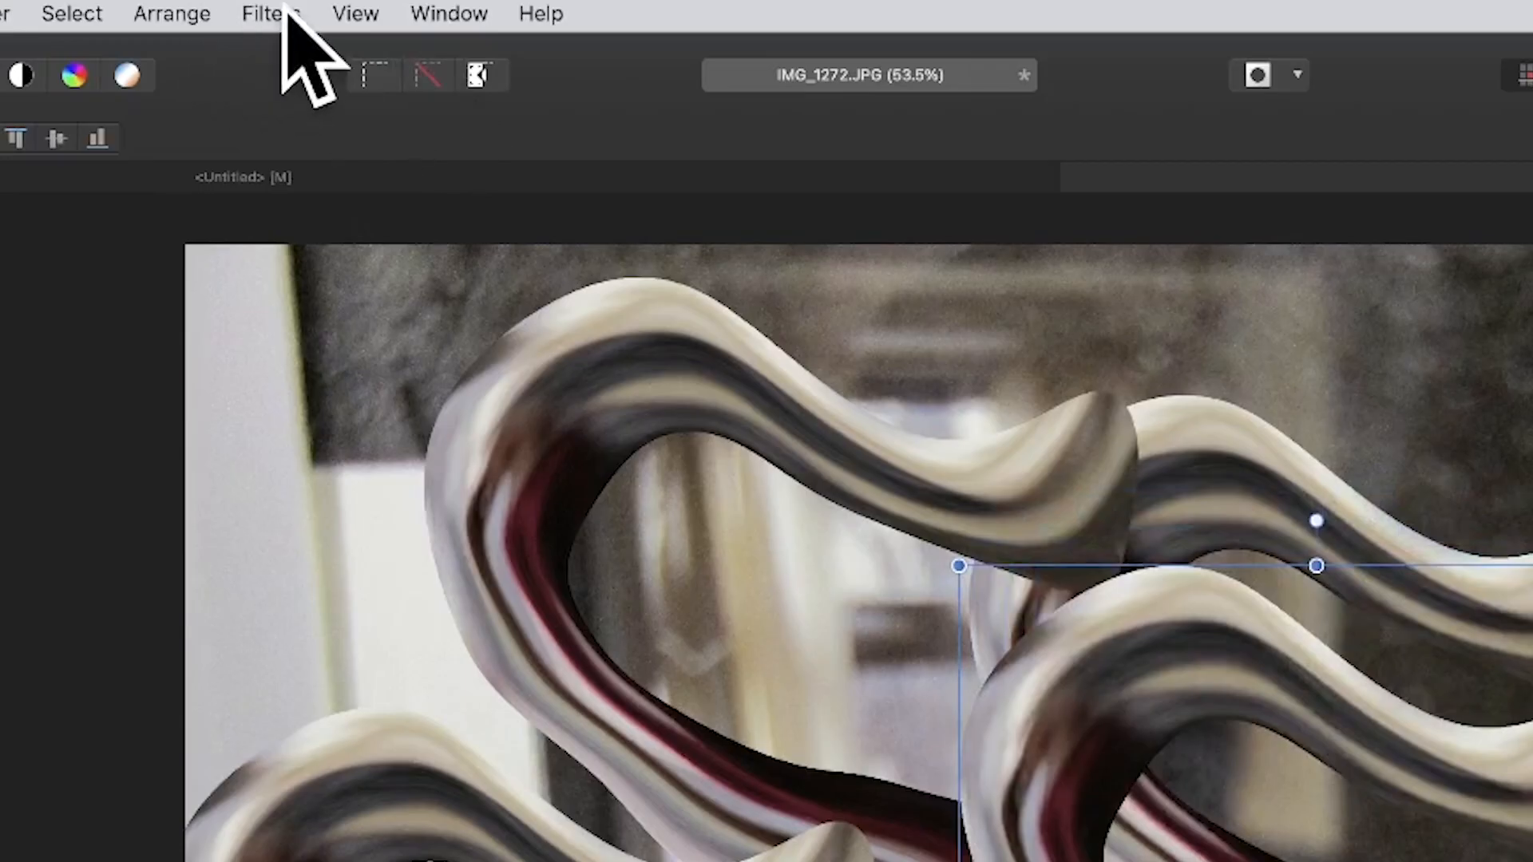
pyautogui.click(413, 8)
pyautogui.click(292, 53)
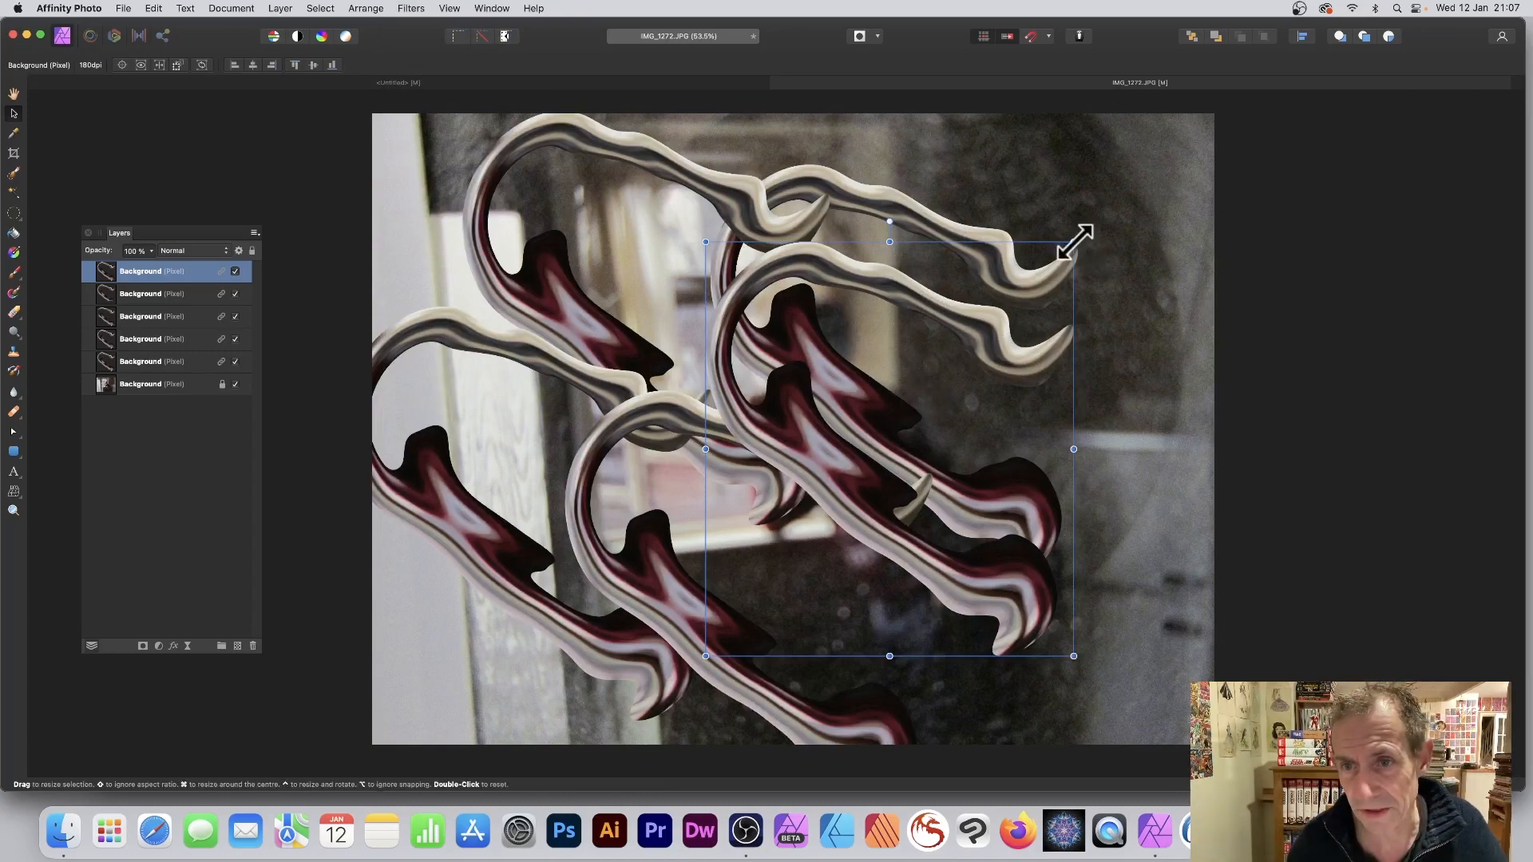
# Rotate the top tendril roughly a quarter turn counterclockwise, enlarge it, and position it across the photo's centre.
pyautogui.moveTo(1081, 232); pyautogui.dragTo(1017, 395)
pyautogui.moveTo(1016, 312); pyautogui.dragTo(892, 255)
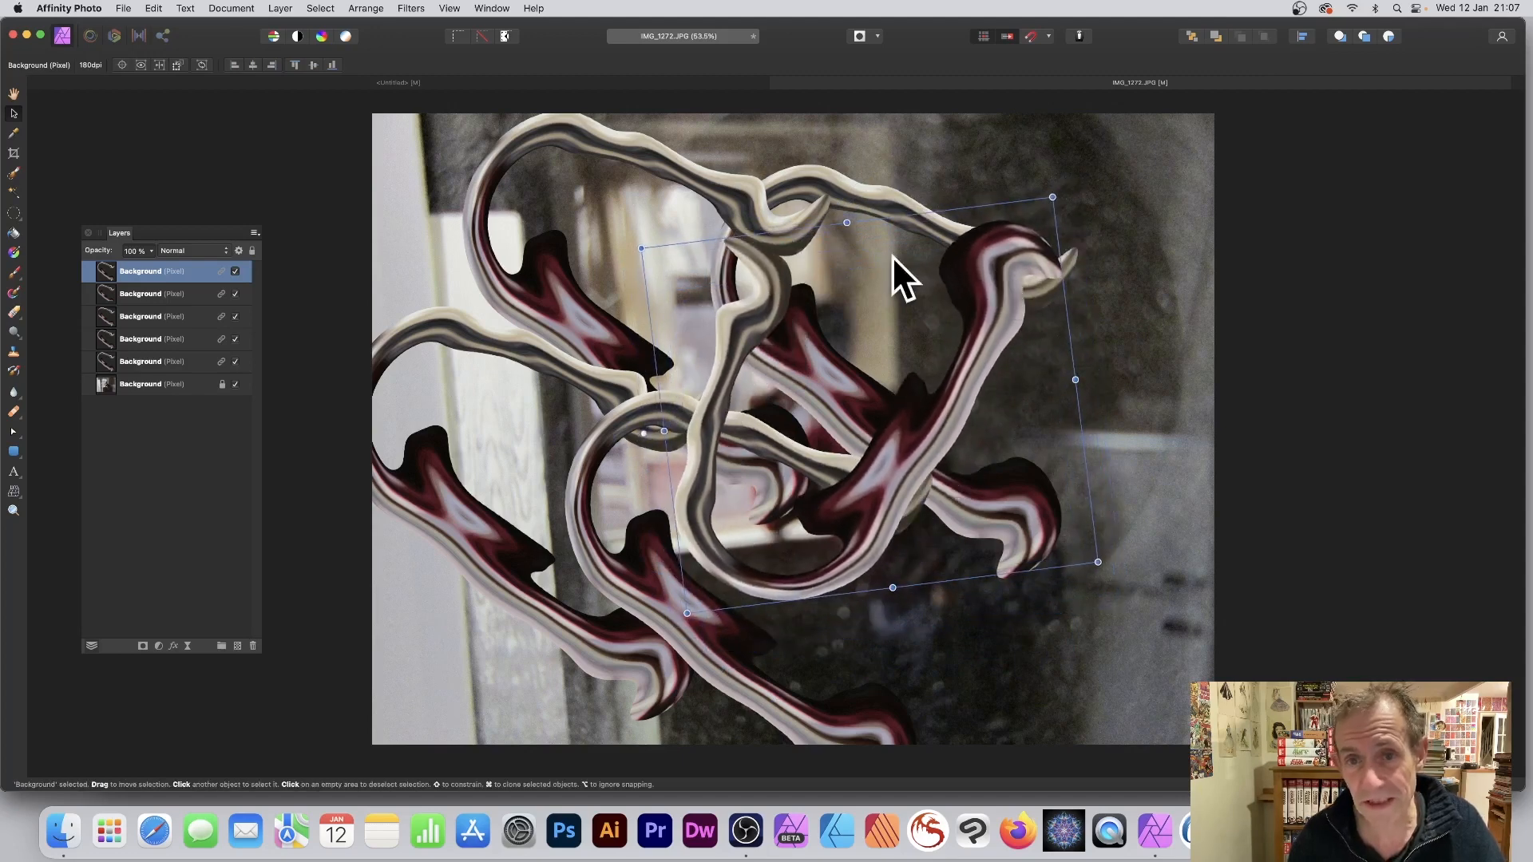
pyautogui.moveTo(1053, 196); pyautogui.dragTo(1094, 149)
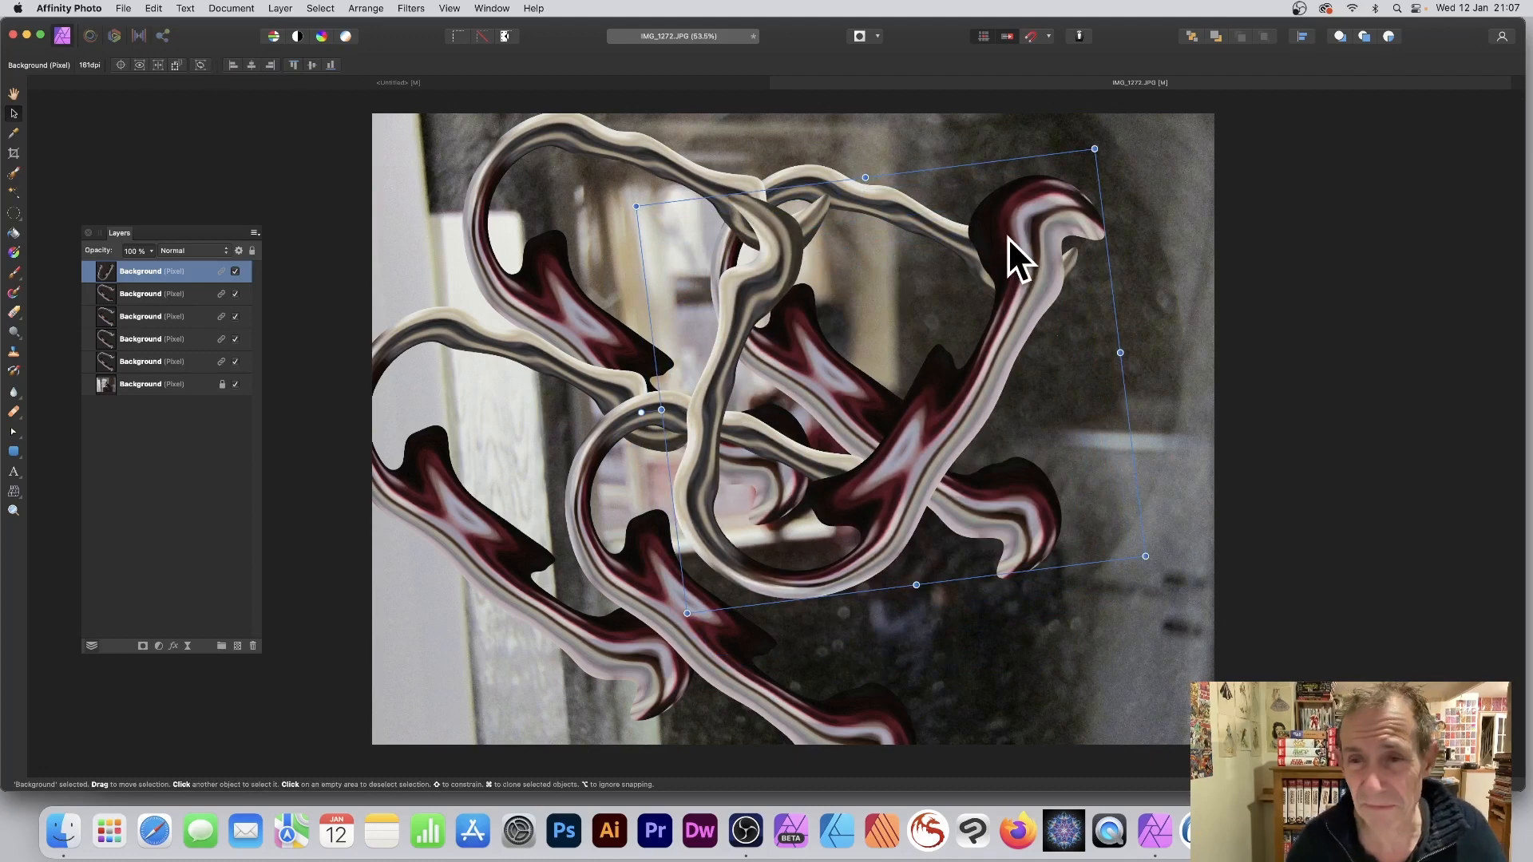
pyautogui.moveTo(1007, 237); pyautogui.dragTo(912, 222)
pyautogui.moveTo(1051, 545); pyautogui.dragTo(1106, 583)
pyautogui.moveTo(870, 391); pyautogui.dragTo(887, 437)
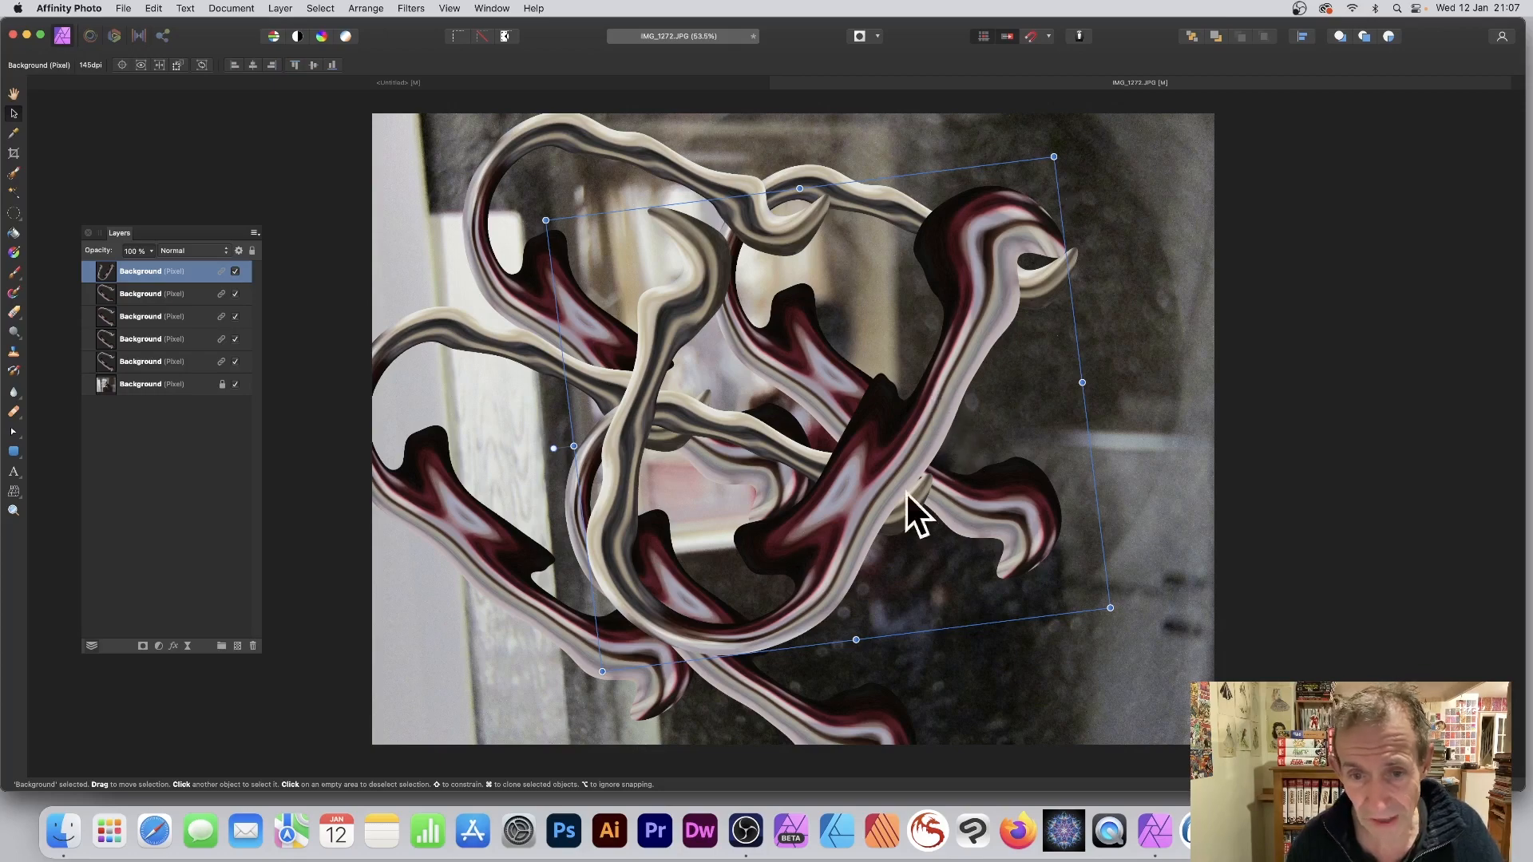
# Repeat the Liquify filter on the rotated top tendril and move it slightly left.
pyautogui.click(410, 8)
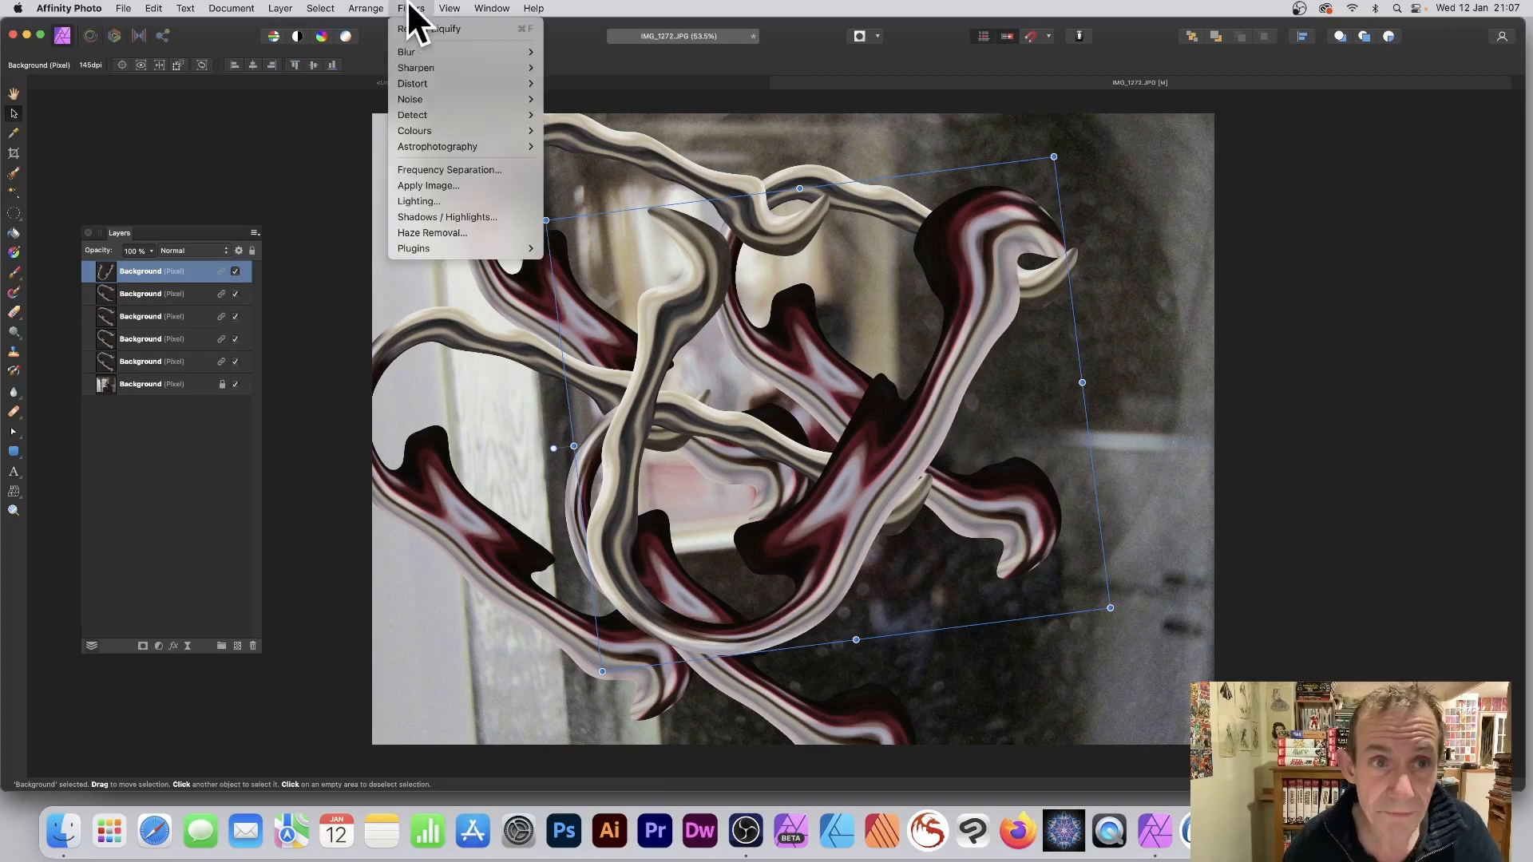
pyautogui.click(412, 29)
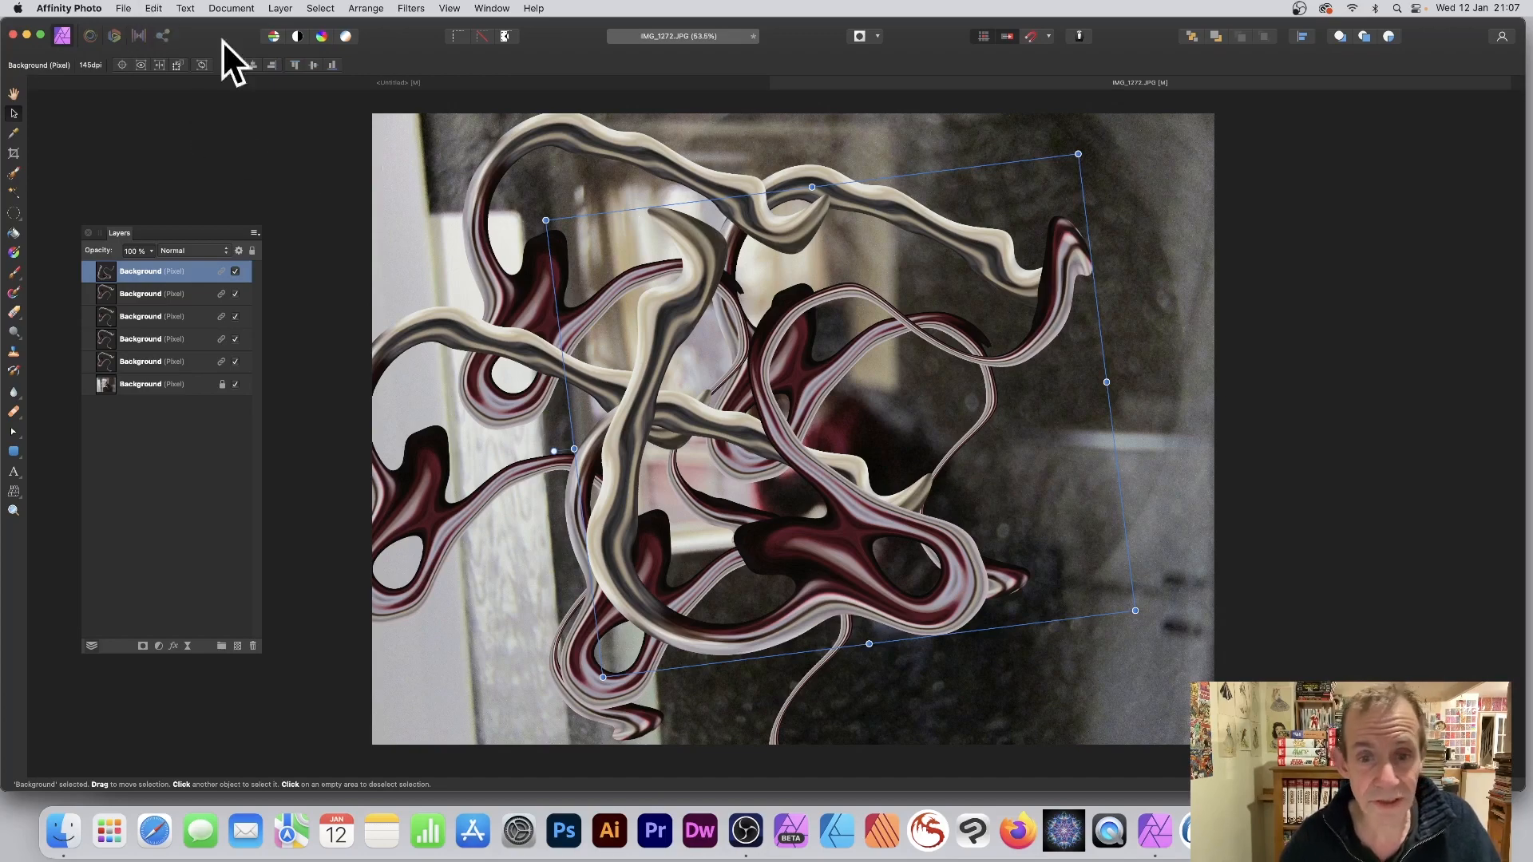
pyautogui.moveTo(662, 337); pyautogui.dragTo(613, 347)
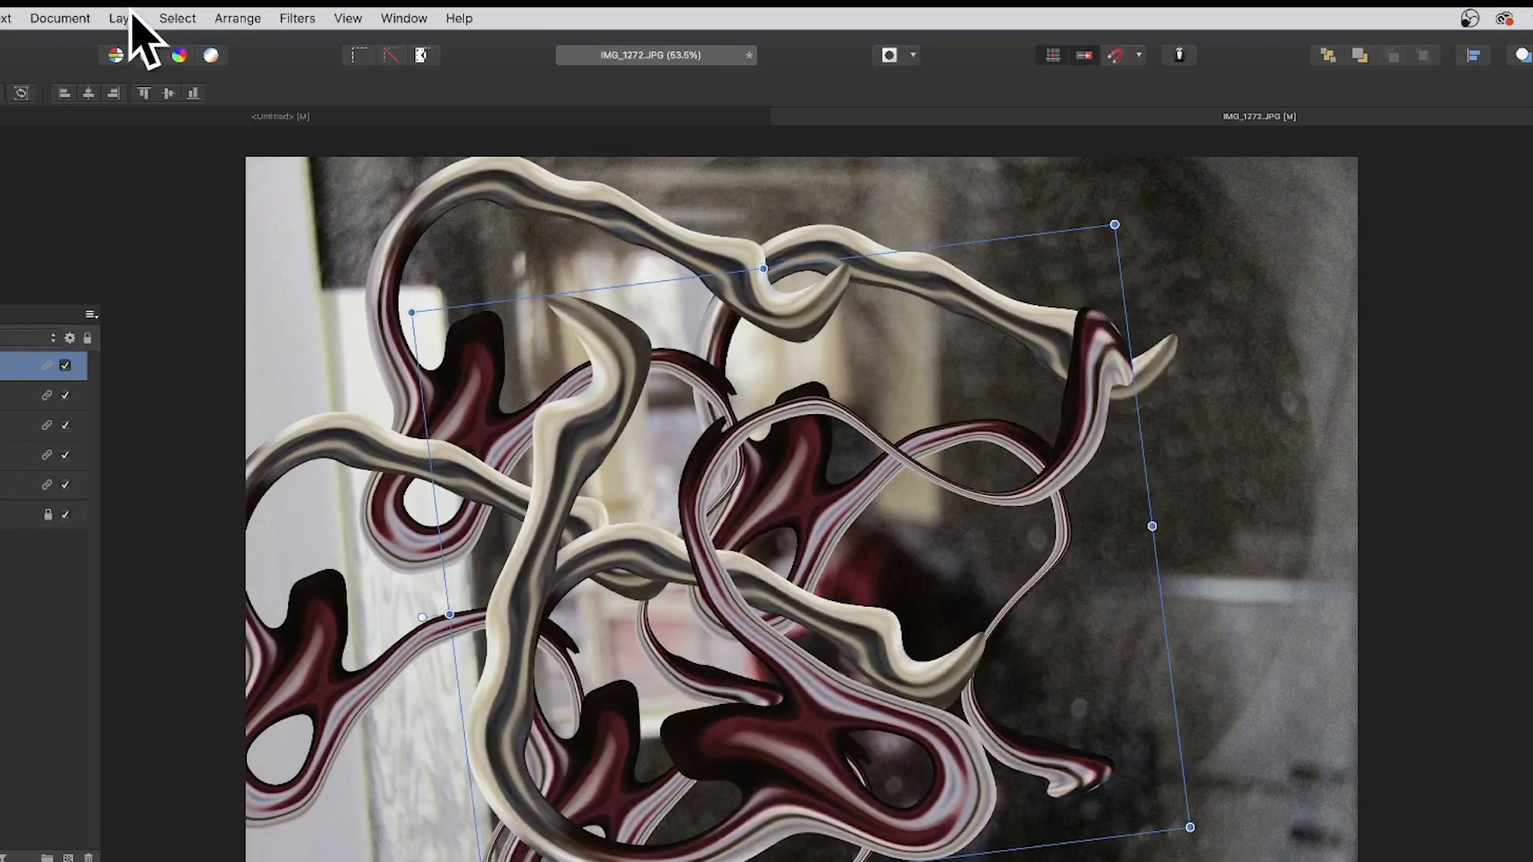
# Create two linked duplicates of the top tendril, placing one to its lower right and the other above that copy.
pyautogui.click(128, 18)
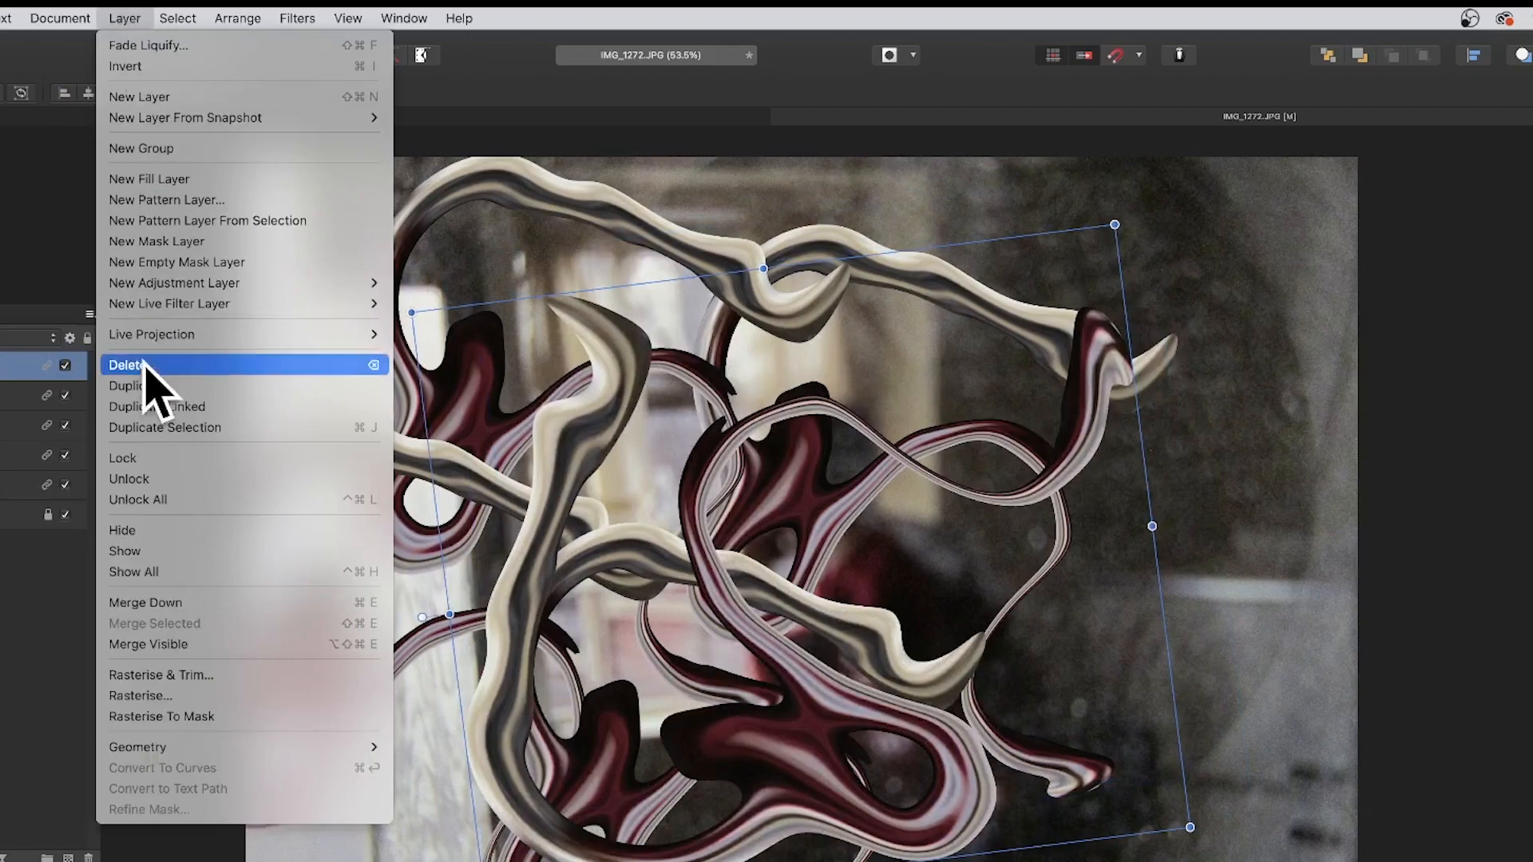
pyautogui.click(272, 407)
pyautogui.moveTo(698, 479); pyautogui.dragTo(873, 535)
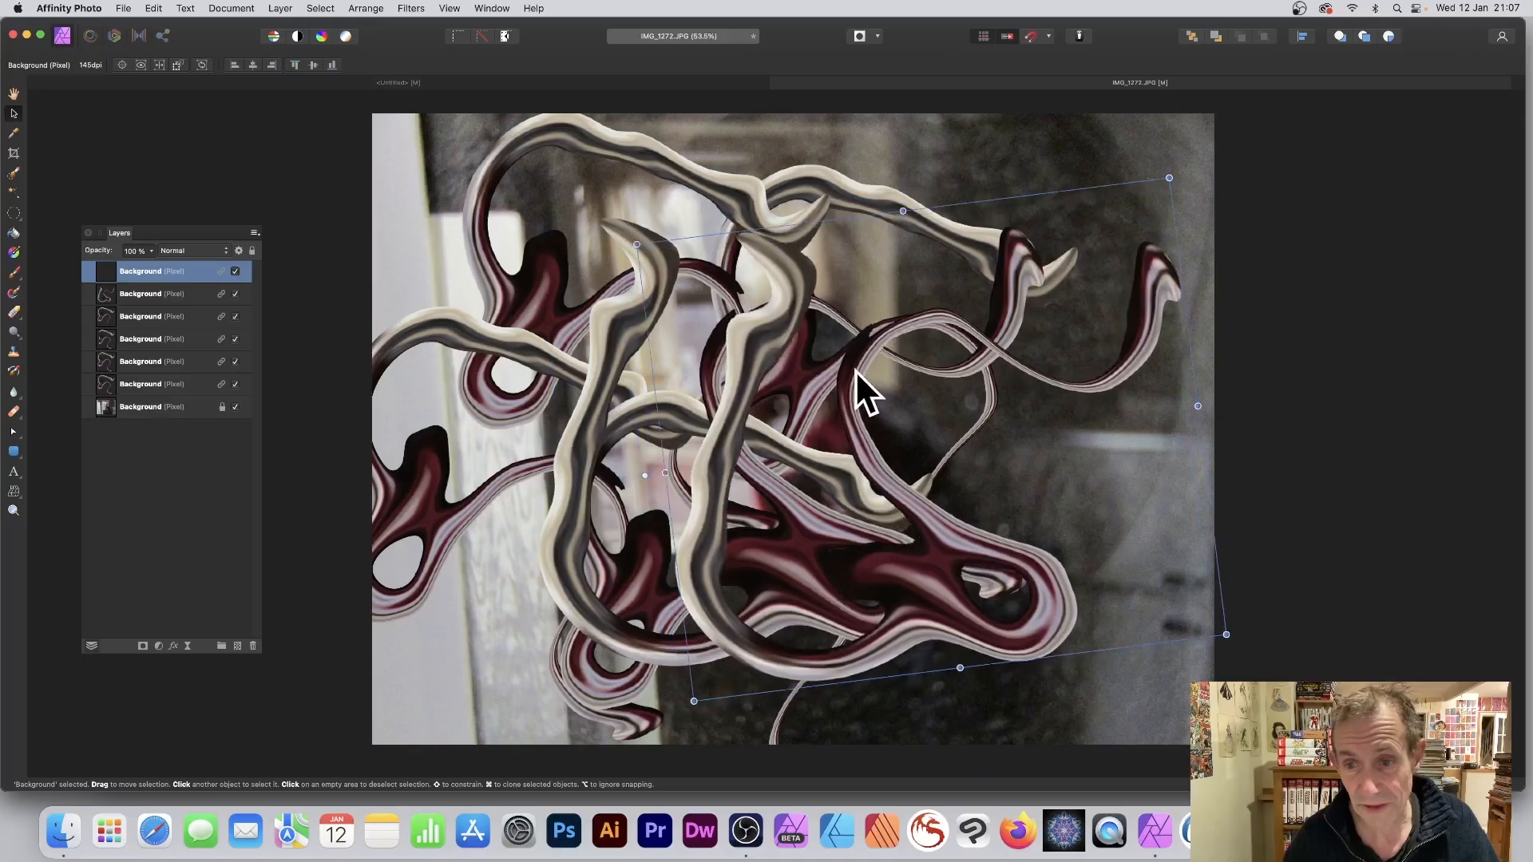
pyautogui.click(276, 10)
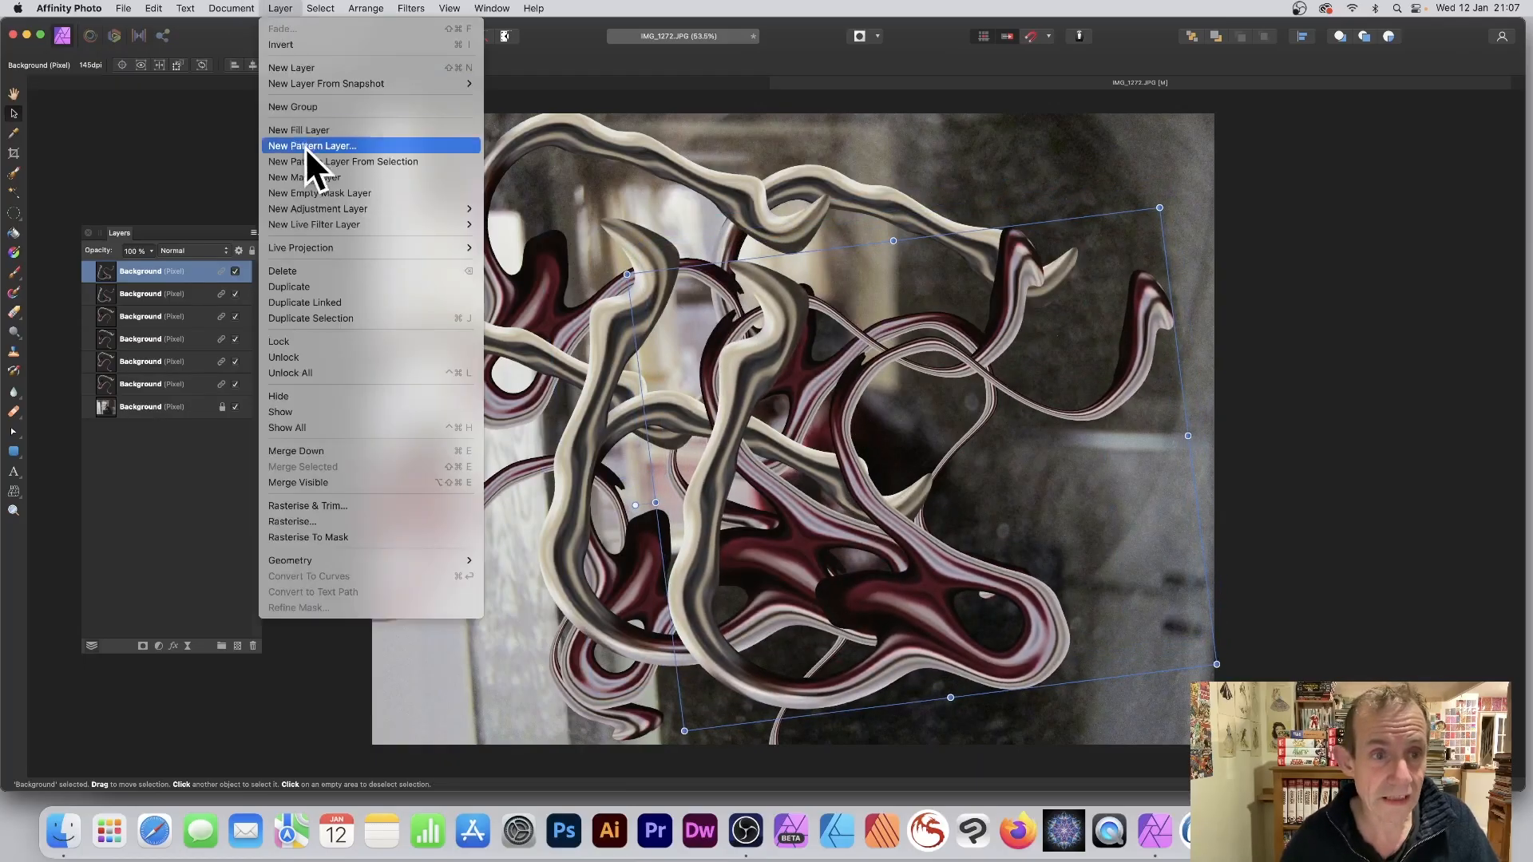
pyautogui.click(330, 306)
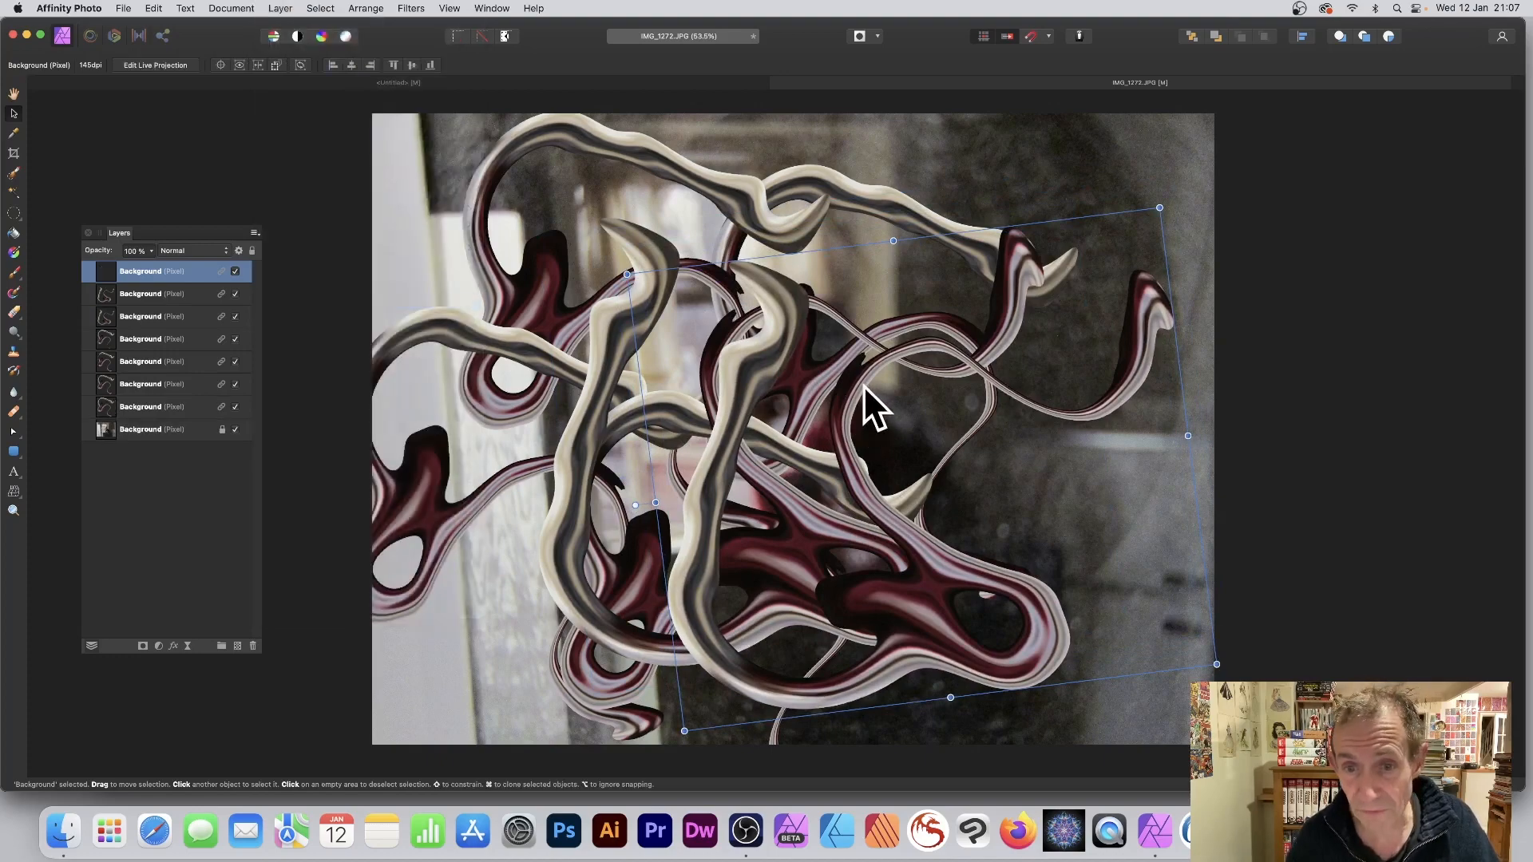
pyautogui.moveTo(864, 384); pyautogui.dragTo(845, 285)
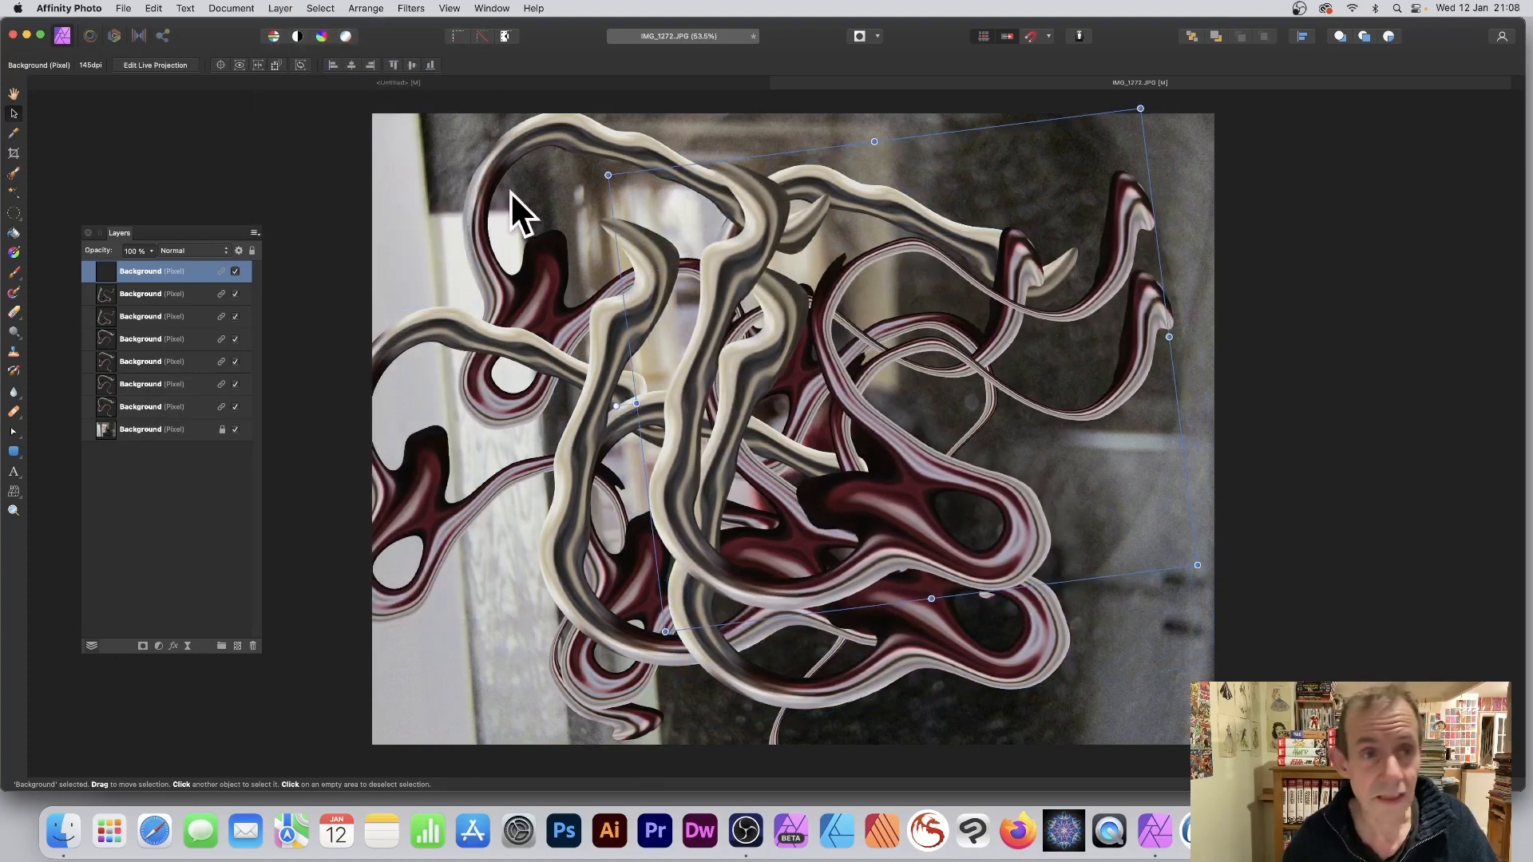
# Shrink the newest tendril copy, move it left of the photo's centre, and rotate it clockwise.
pyautogui.moveTo(1144, 110); pyautogui.dragTo(962, 308)
pyautogui.moveTo(965, 400); pyautogui.dragTo(842, 326)
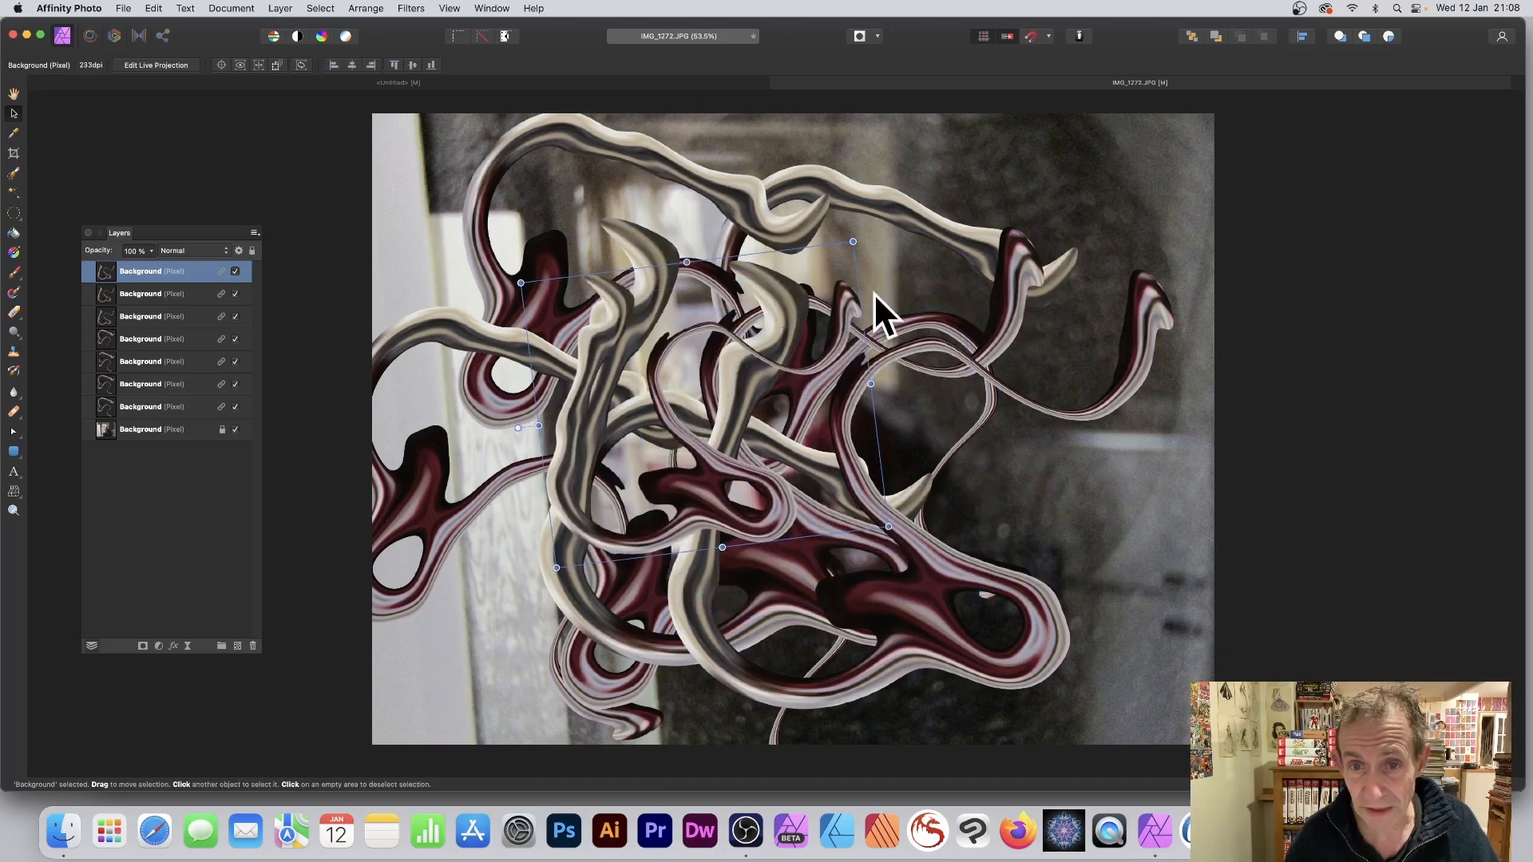
pyautogui.moveTo(856, 237); pyautogui.dragTo(920, 351)
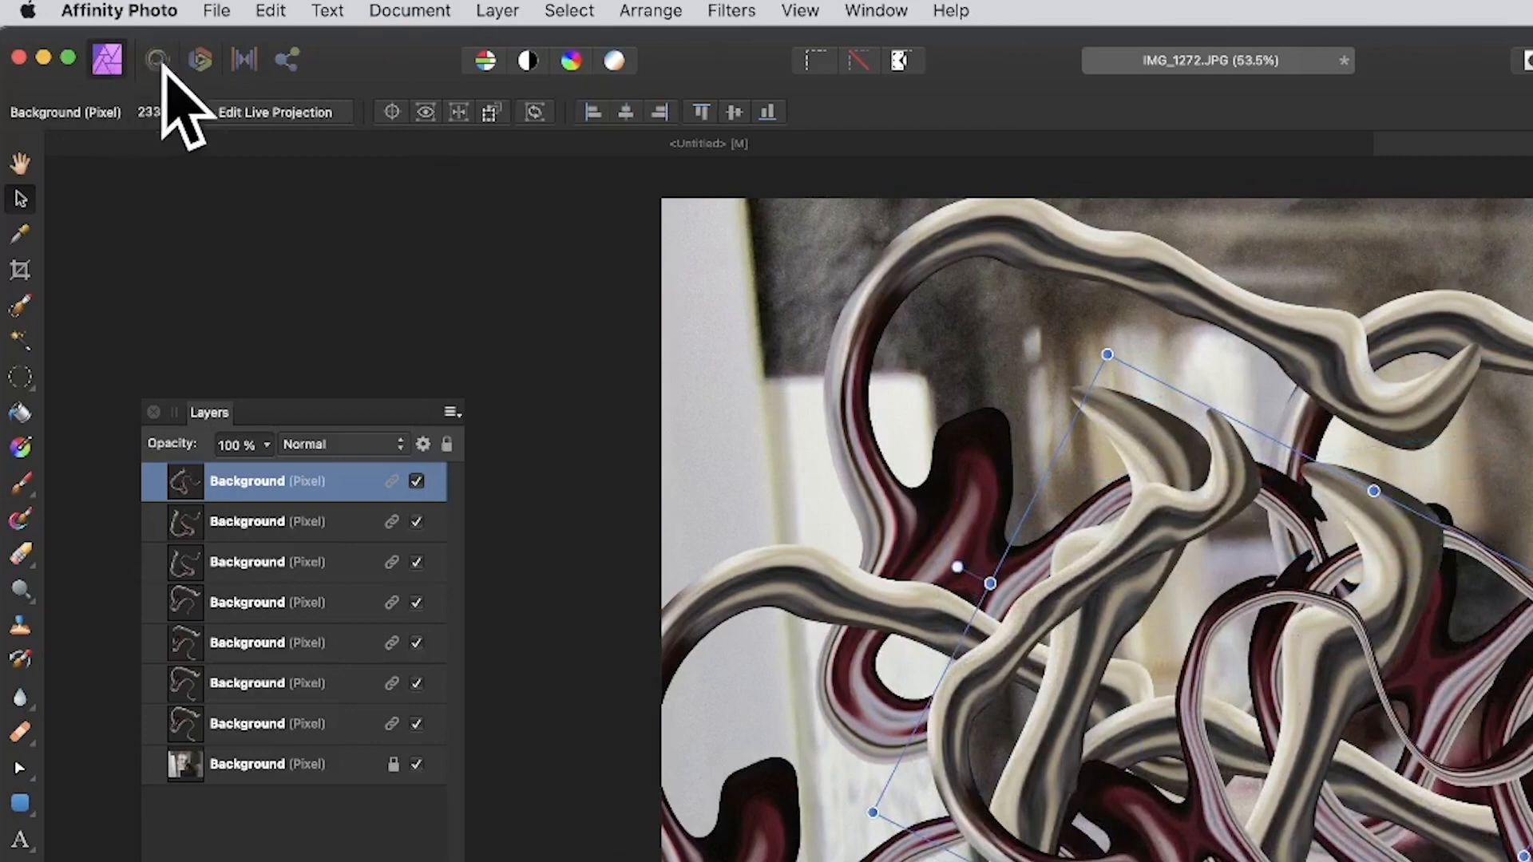
# Liquify the top tendril with repeated large push-forward strokes around the middle of the composition and apply the distortion.
pyautogui.click(157, 60)
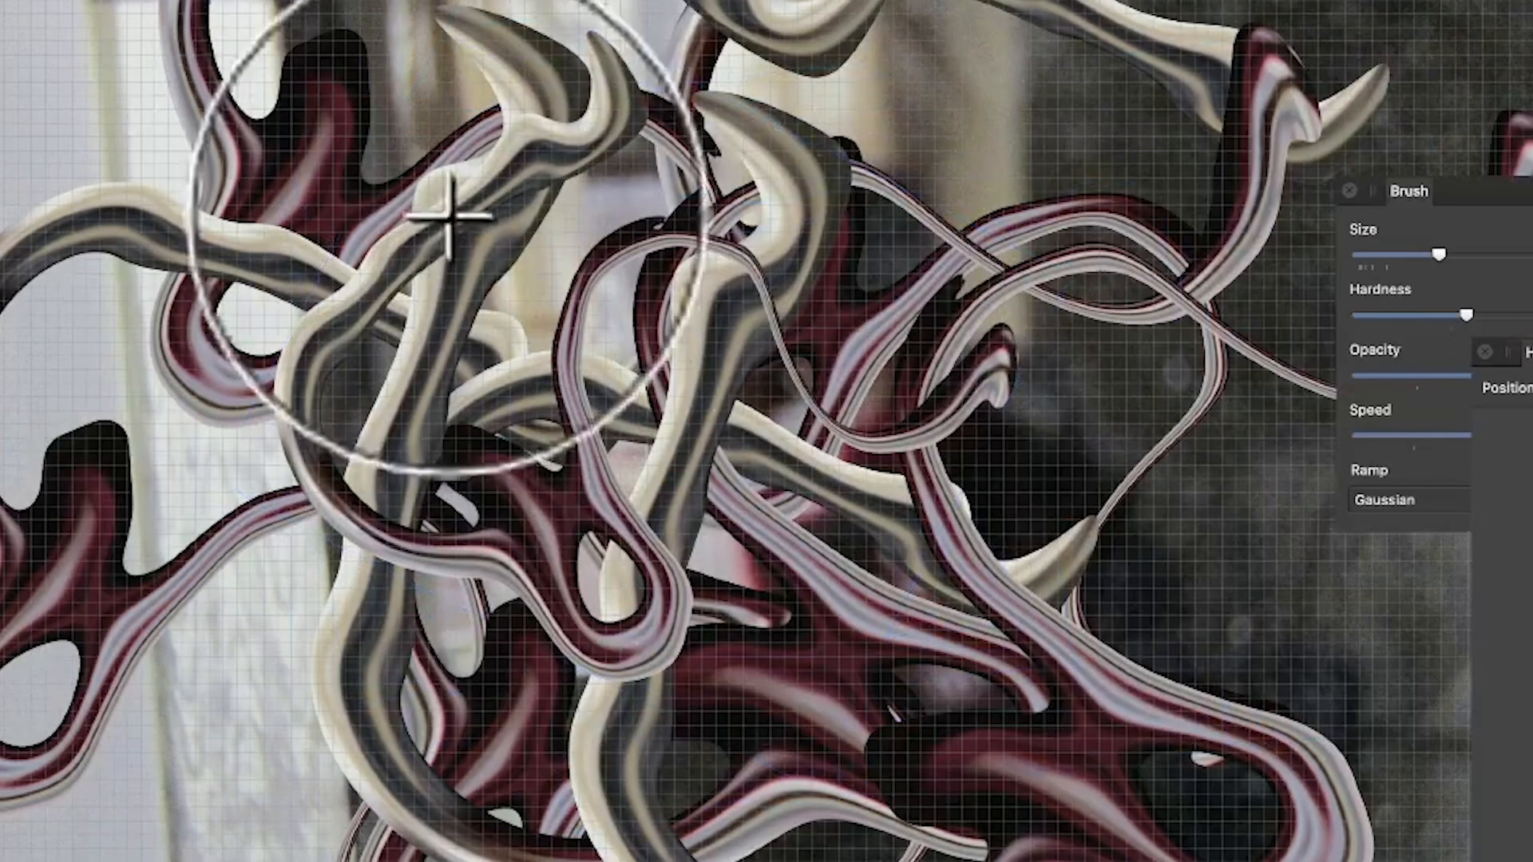
pyautogui.moveTo(719, 479)
pyautogui.mouseDown()
pyautogui.moveTo(449, 371)
pyautogui.moveTo(462, 350)
pyautogui.moveTo(719, 377)
pyautogui.moveTo(525, 365)
pyautogui.moveTo(535, 345)
pyautogui.moveTo(778, 408)
pyautogui.moveTo(599, 392)
pyautogui.moveTo(797, 433)
pyautogui.moveTo(585, 357)
pyautogui.moveTo(761, 396)
pyautogui.moveTo(656, 377)
pyautogui.moveTo(789, 385)
pyautogui.moveTo(725, 368)
pyautogui.moveTo(827, 391)
pyautogui.moveTo(709, 366)
pyautogui.moveTo(754, 370)
pyautogui.moveTo(594, 291)
pyautogui.moveTo(665, 335)
pyautogui.moveTo(713, 189)
pyautogui.moveTo(669, 310)
pyautogui.moveTo(732, 190)
pyautogui.moveTo(677, 312)
pyautogui.moveTo(703, 267)
pyautogui.moveTo(496, 336)
pyautogui.moveTo(441, 416)
pyautogui.moveTo(516, 461)
pyautogui.moveTo(468, 566)
pyautogui.moveTo(399, 591)
pyautogui.moveTo(440, 492)
pyautogui.moveTo(348, 635)
pyautogui.moveTo(504, 571)
pyautogui.moveTo(640, 477)
pyautogui.moveTo(847, 396)
pyautogui.moveTo(853, 278)
pyautogui.moveTo(965, 227)
pyautogui.moveTo(722, 177)
pyautogui.moveTo(785, 180)
pyautogui.mouseUp()
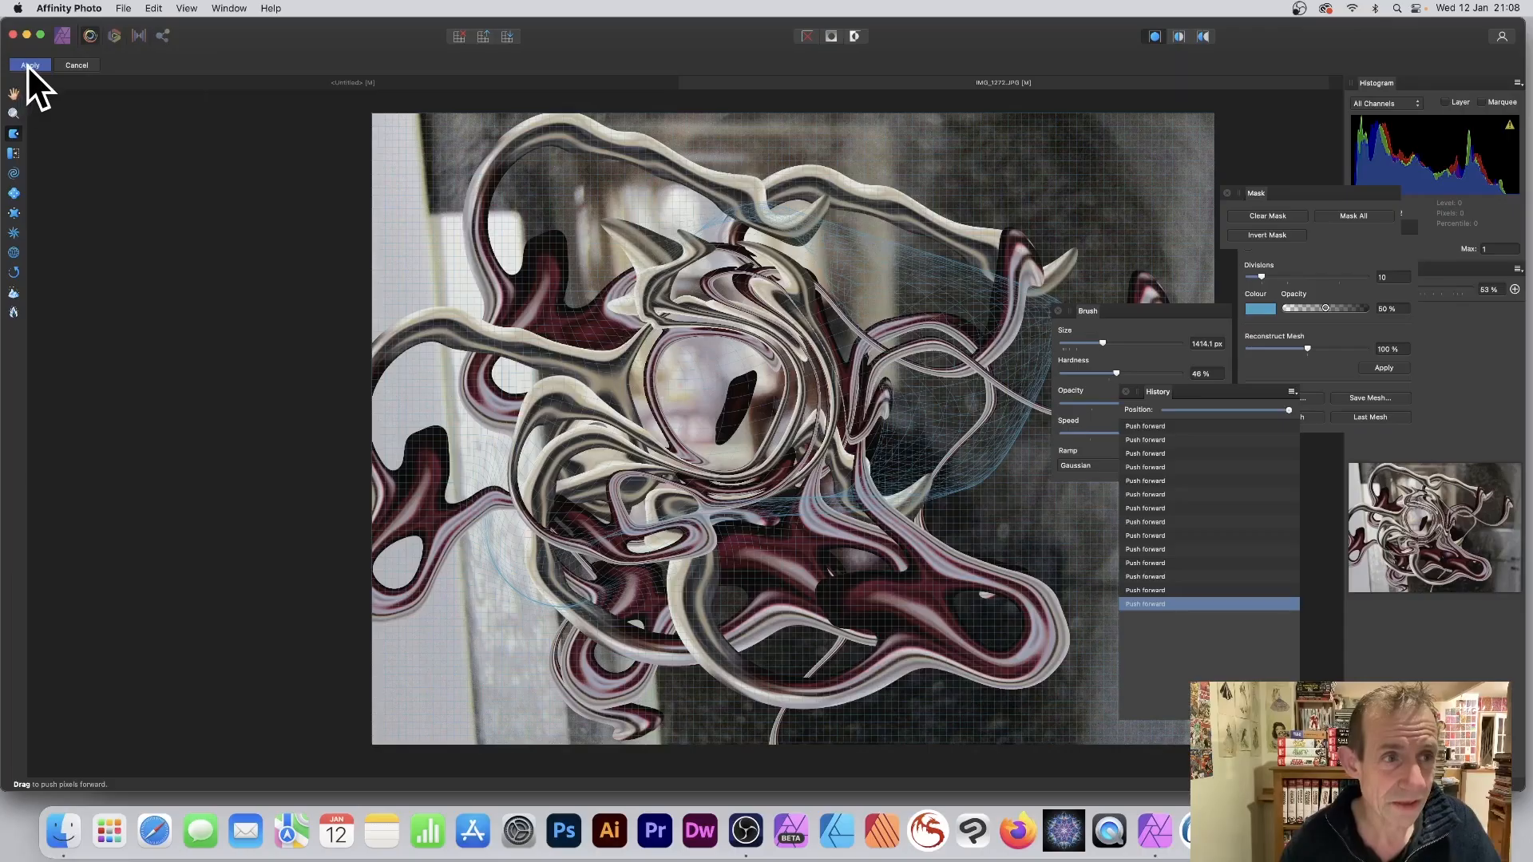
pyautogui.click(29, 65)
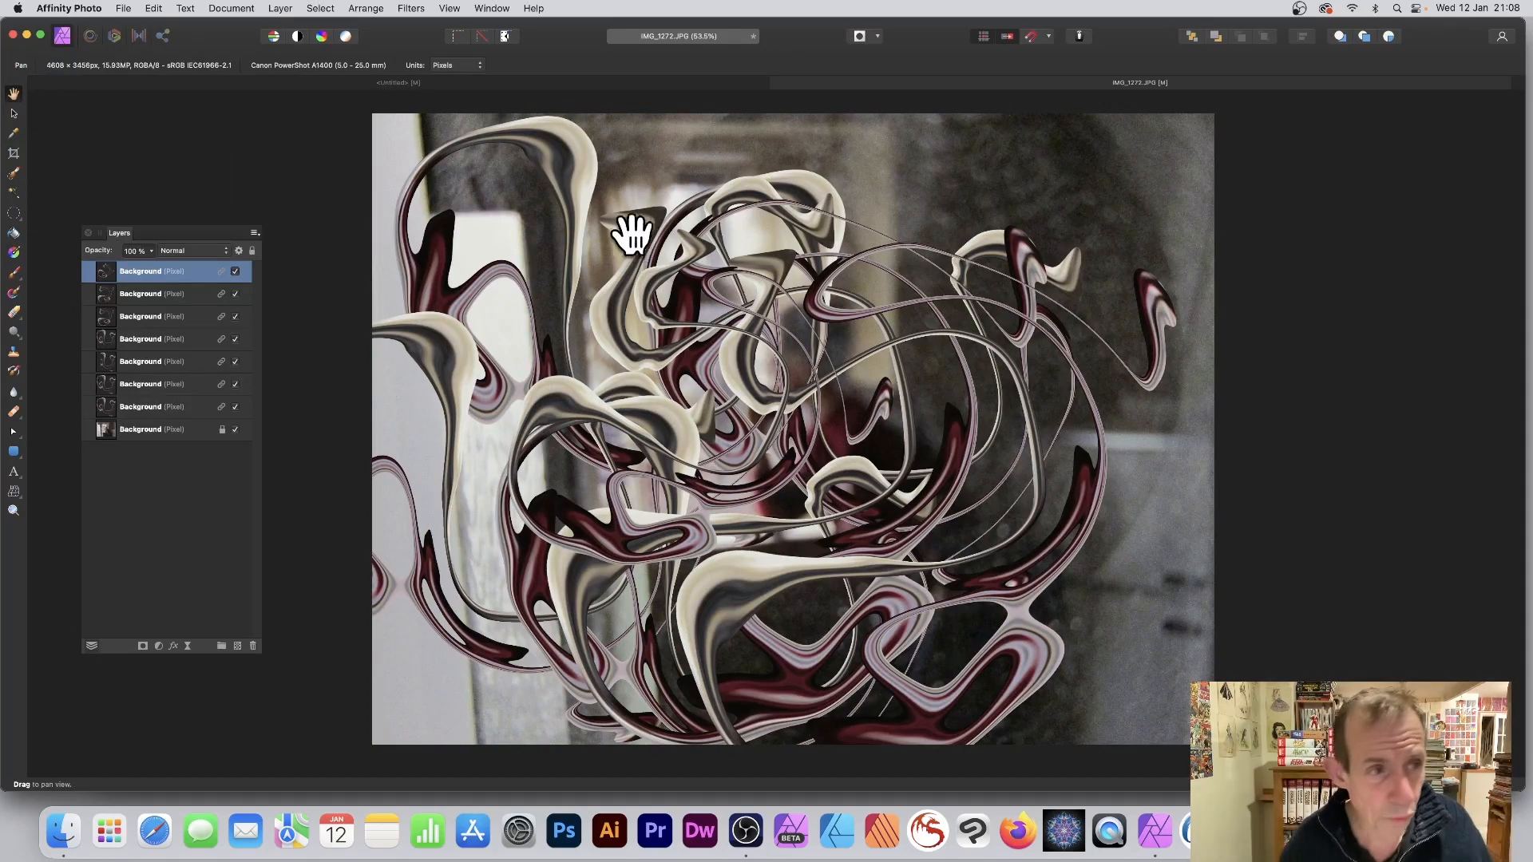
# Move the top tendril to the photo's upper right, then create a linked duplicate and place it below the original.
pyautogui.click(11, 114)
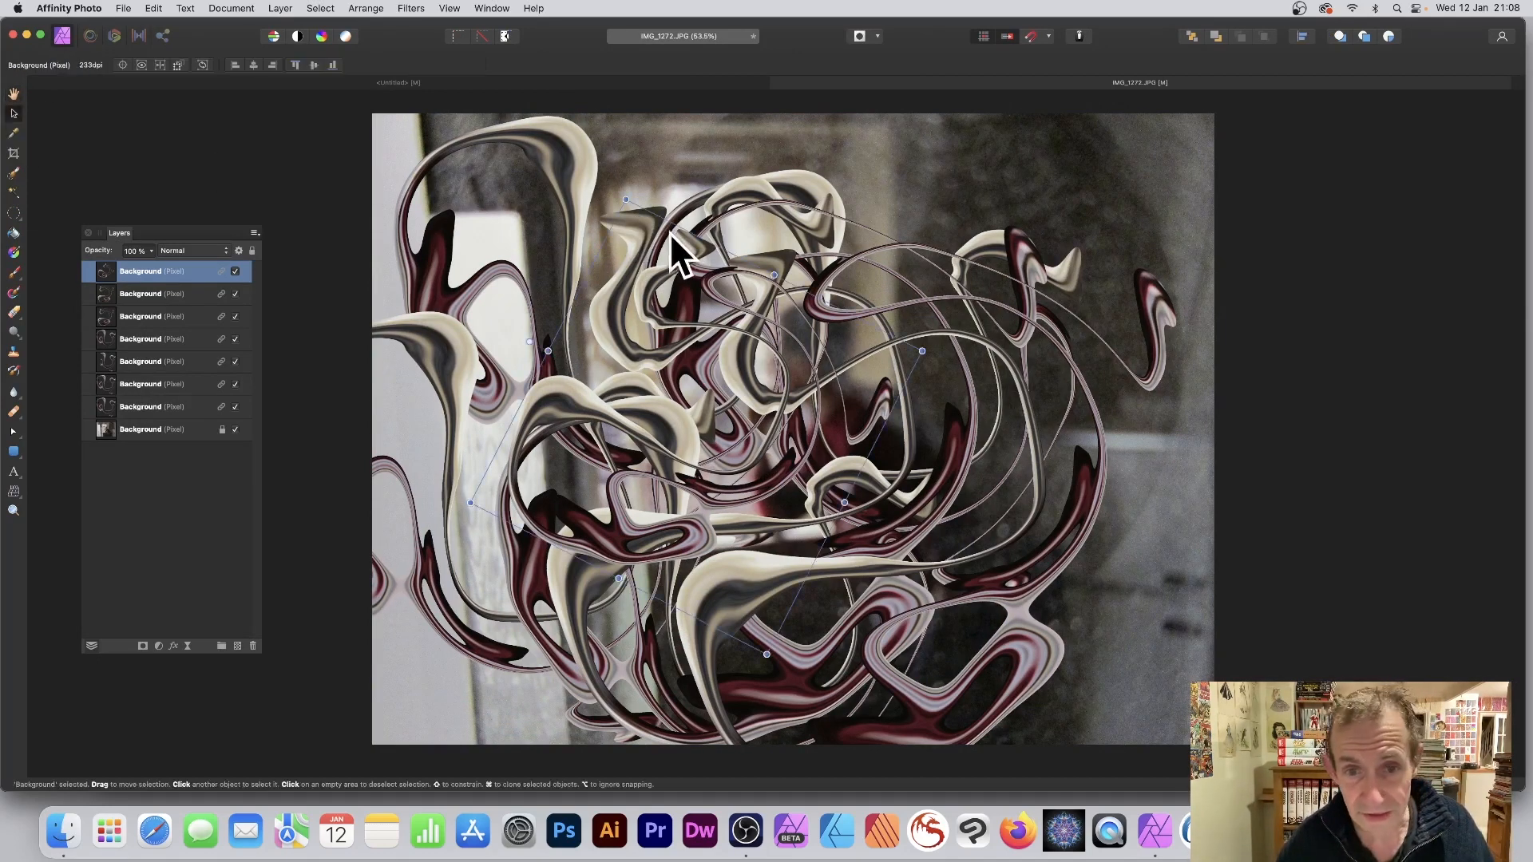
pyautogui.moveTo(725, 270); pyautogui.dragTo(987, 112)
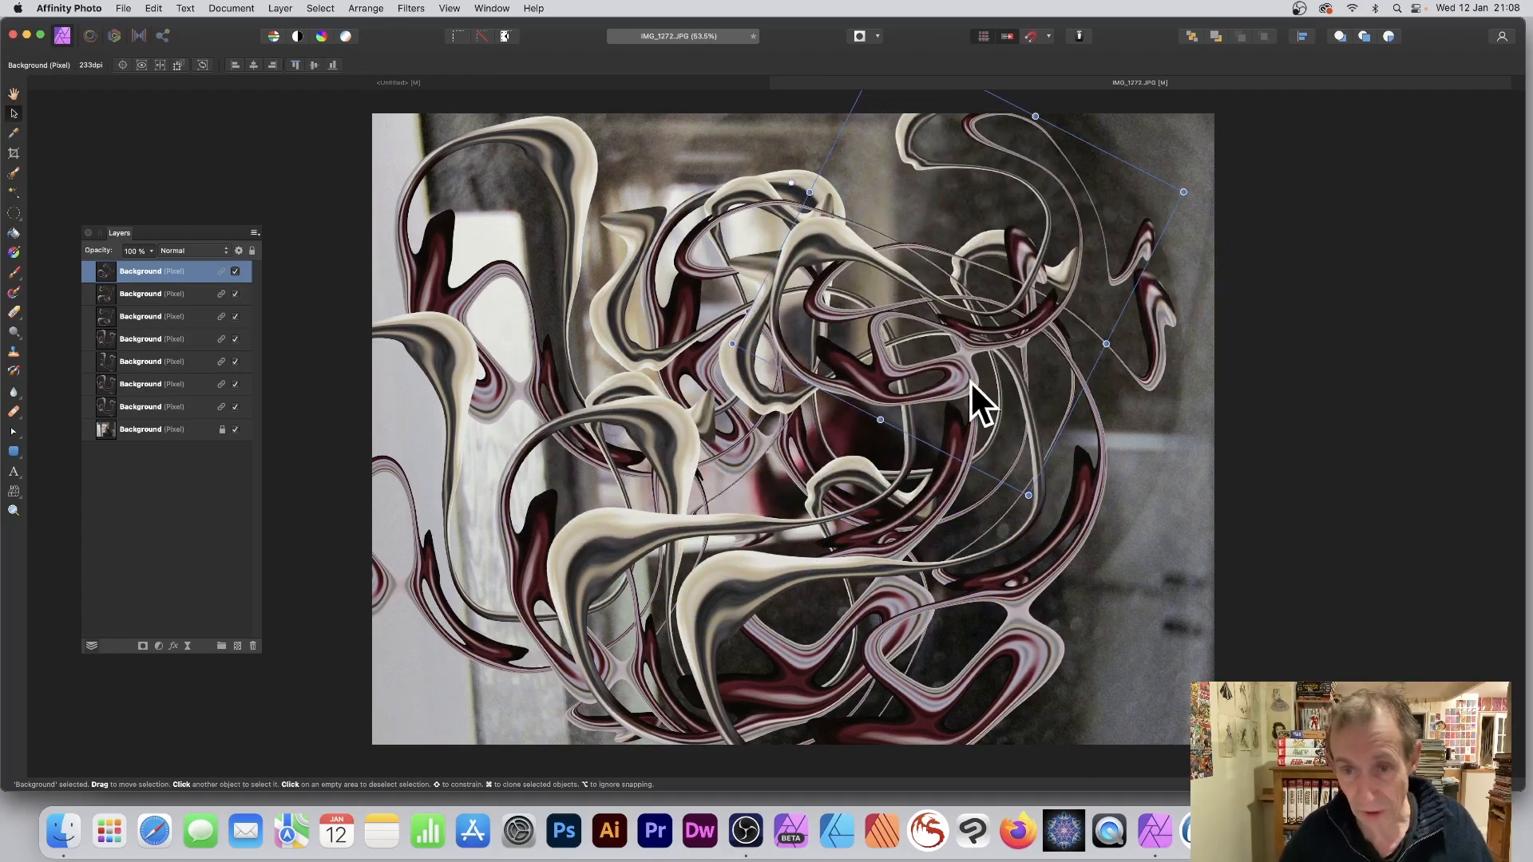
pyautogui.click(276, 8)
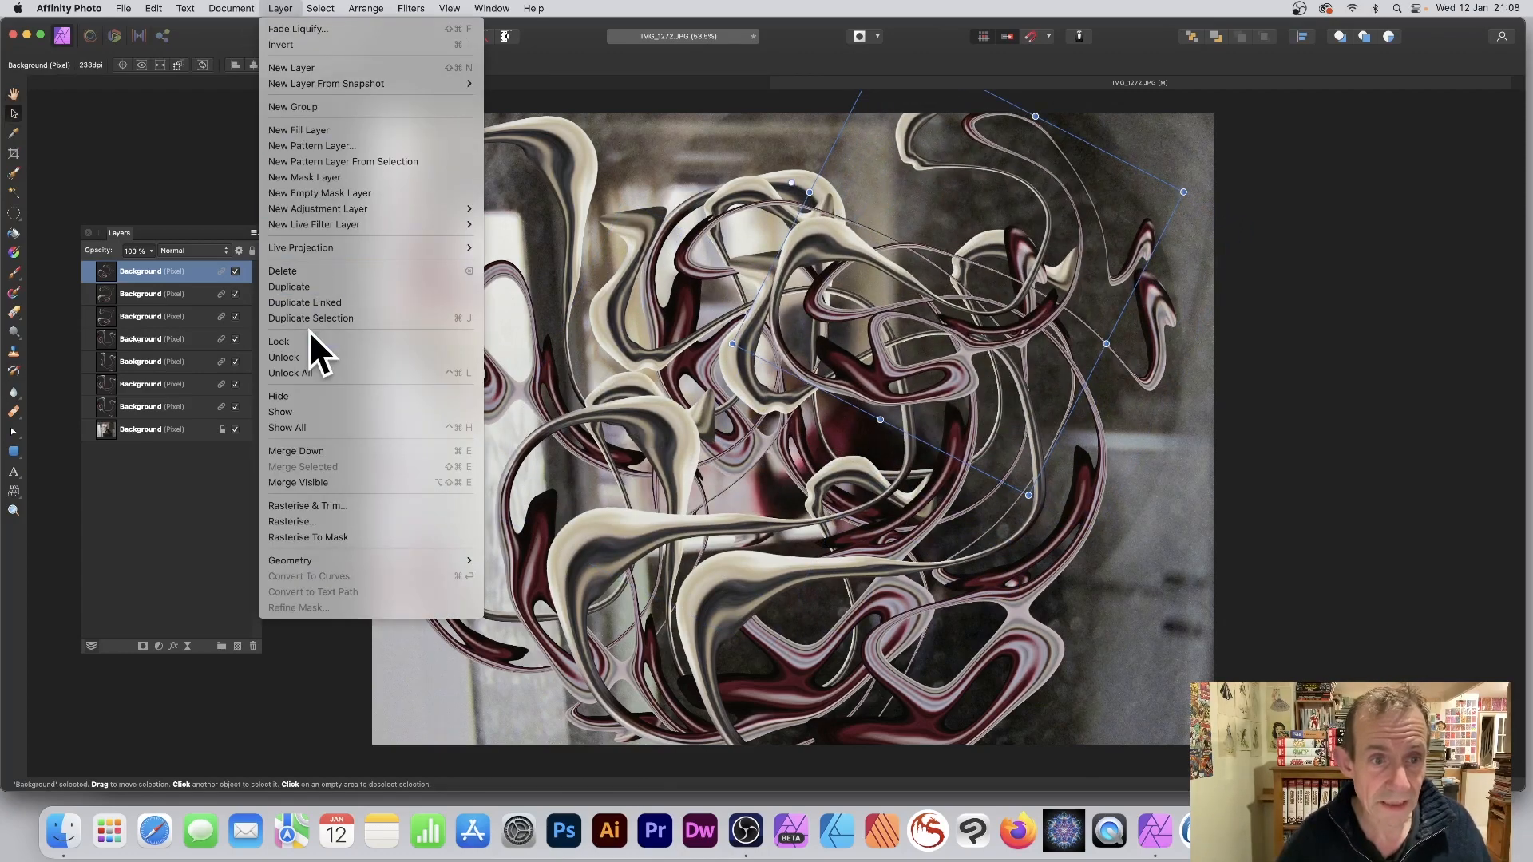
pyautogui.click(323, 303)
pyautogui.moveTo(1011, 329); pyautogui.dragTo(1042, 537)
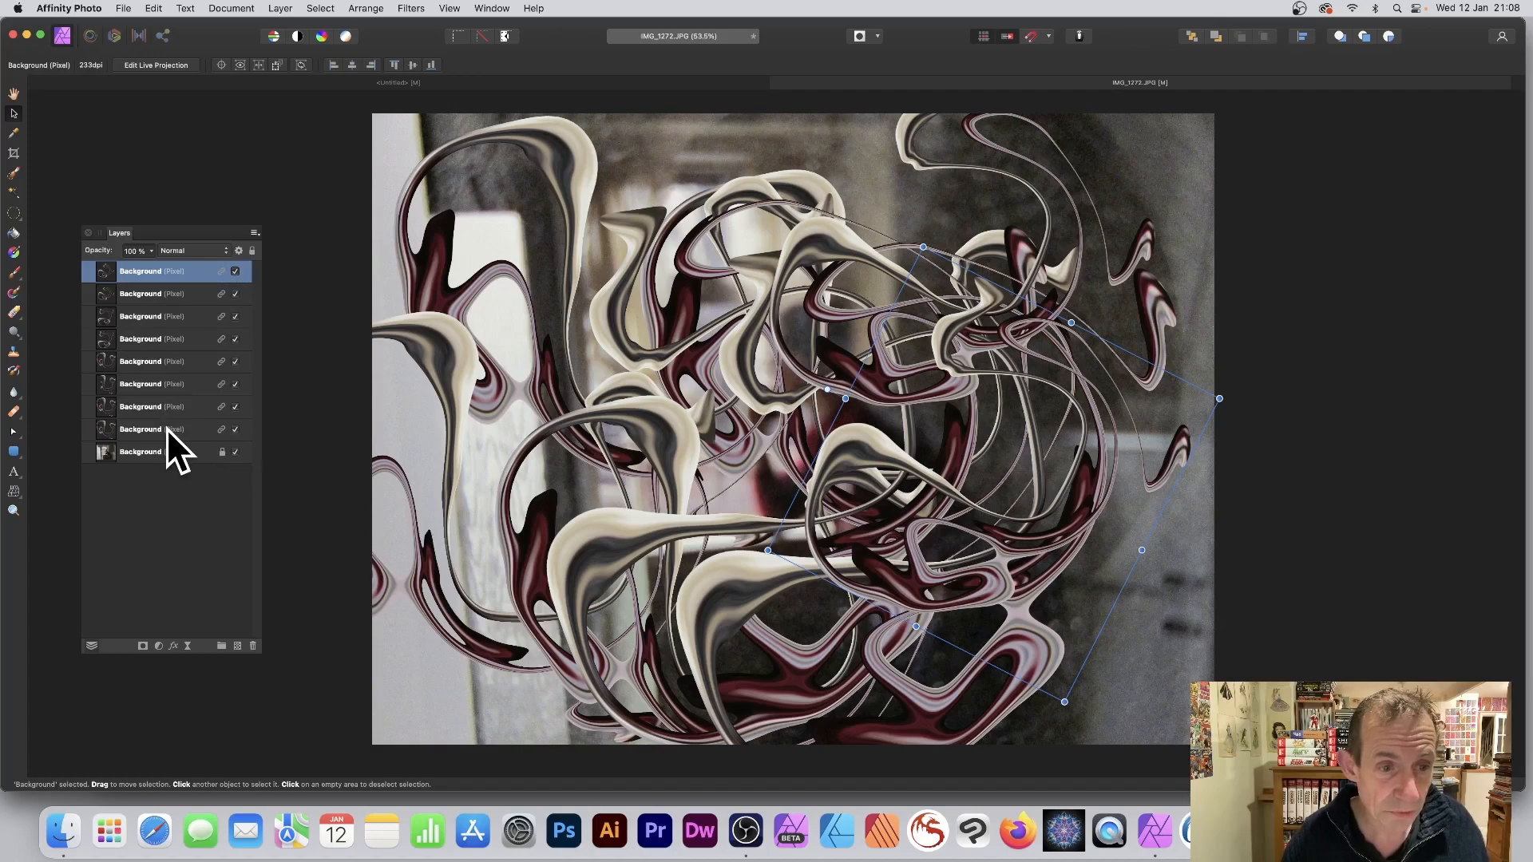
# Select every layer, from the top tendril copy through the locked photo, and merge them into a single layer.
pyautogui.keyDown('shift'); pyautogui.click(171, 452); pyautogui.keyUp('shift')
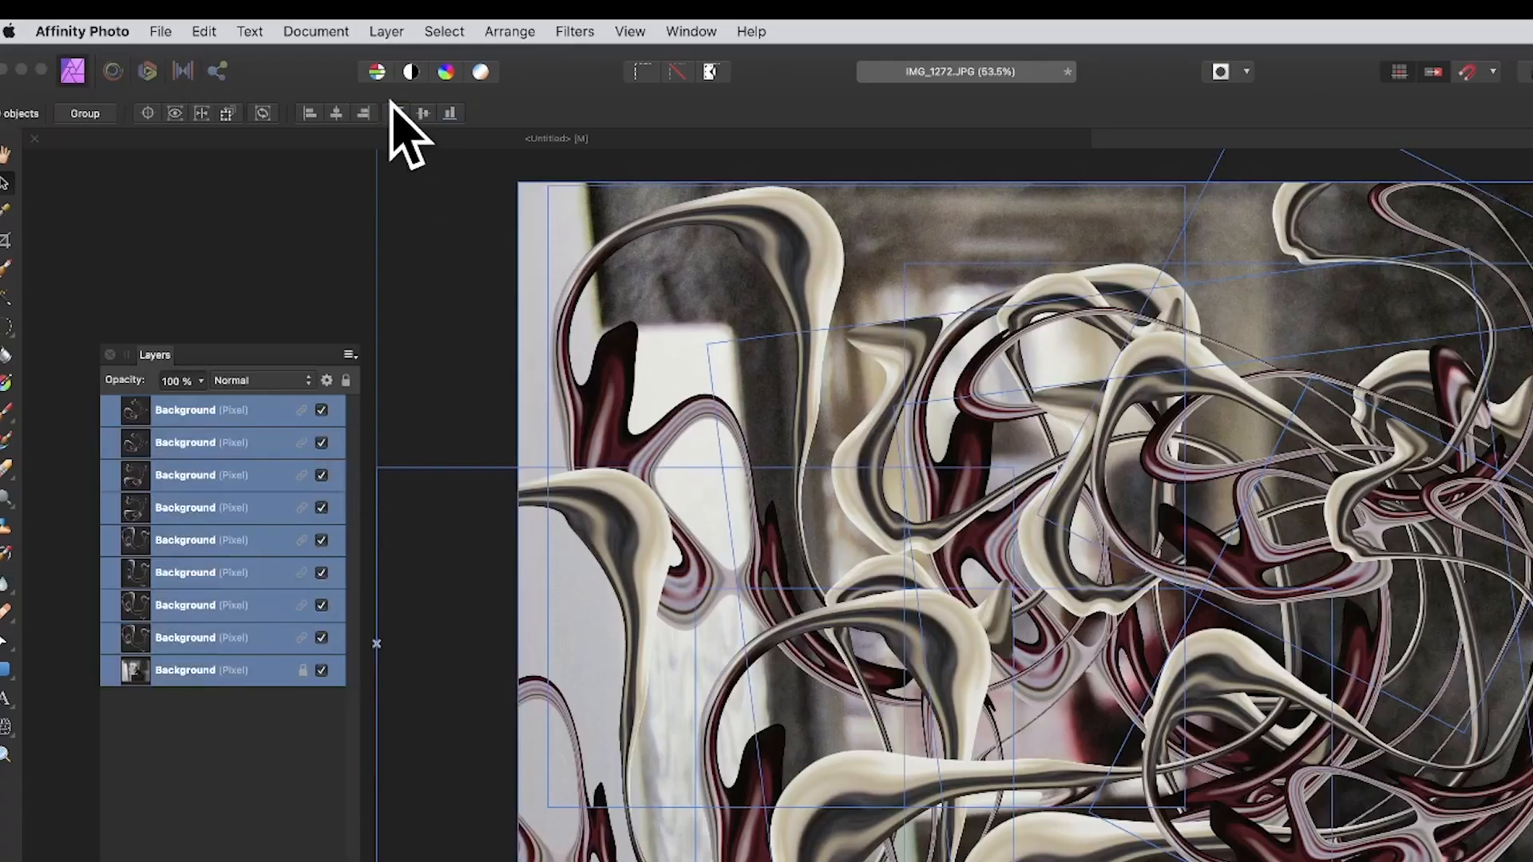
pyautogui.click(399, 31)
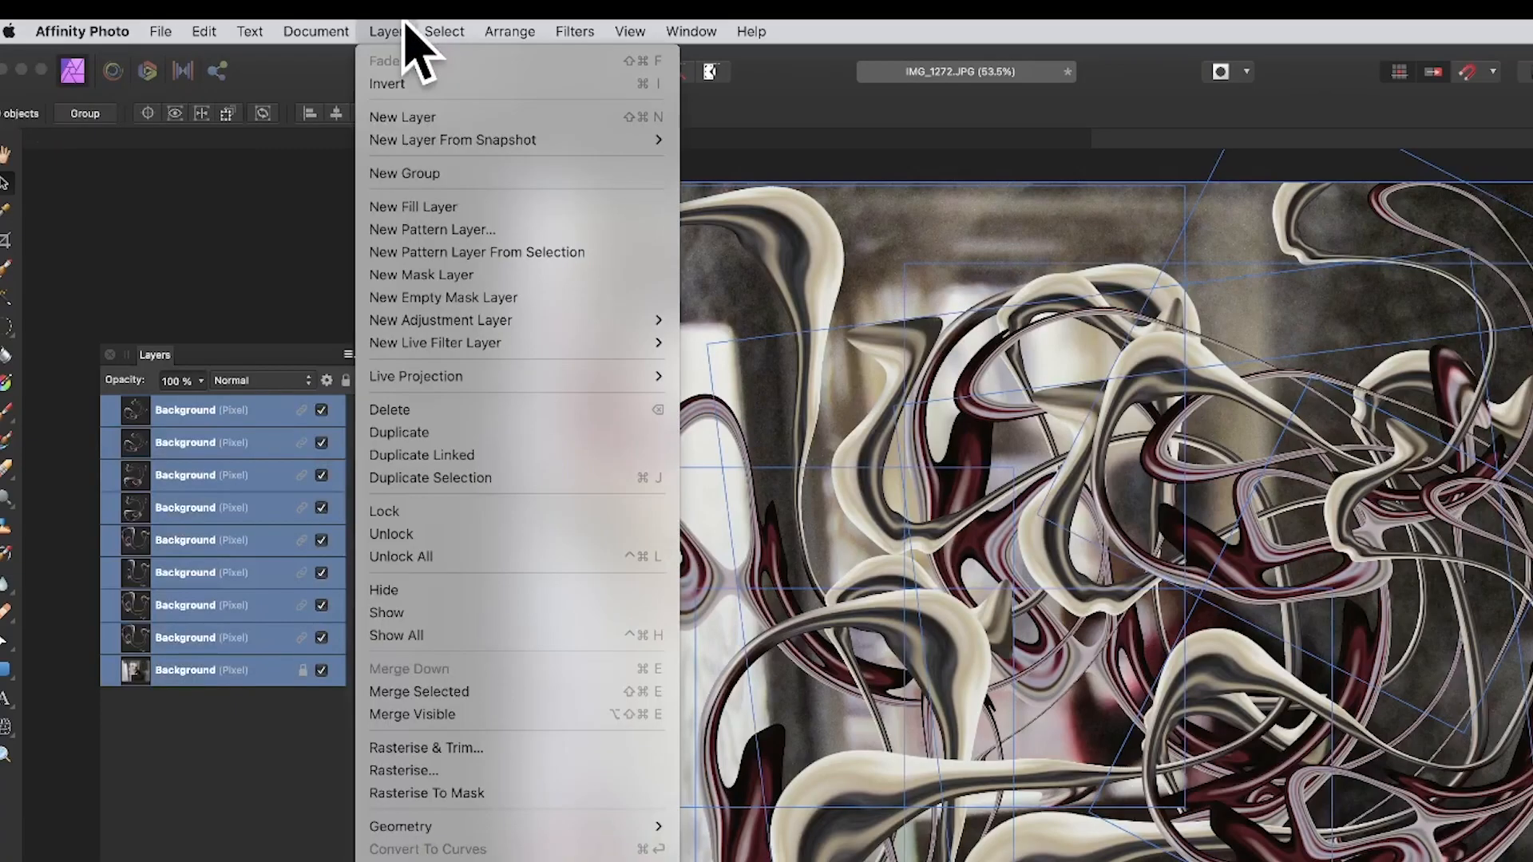
pyautogui.click(459, 691)
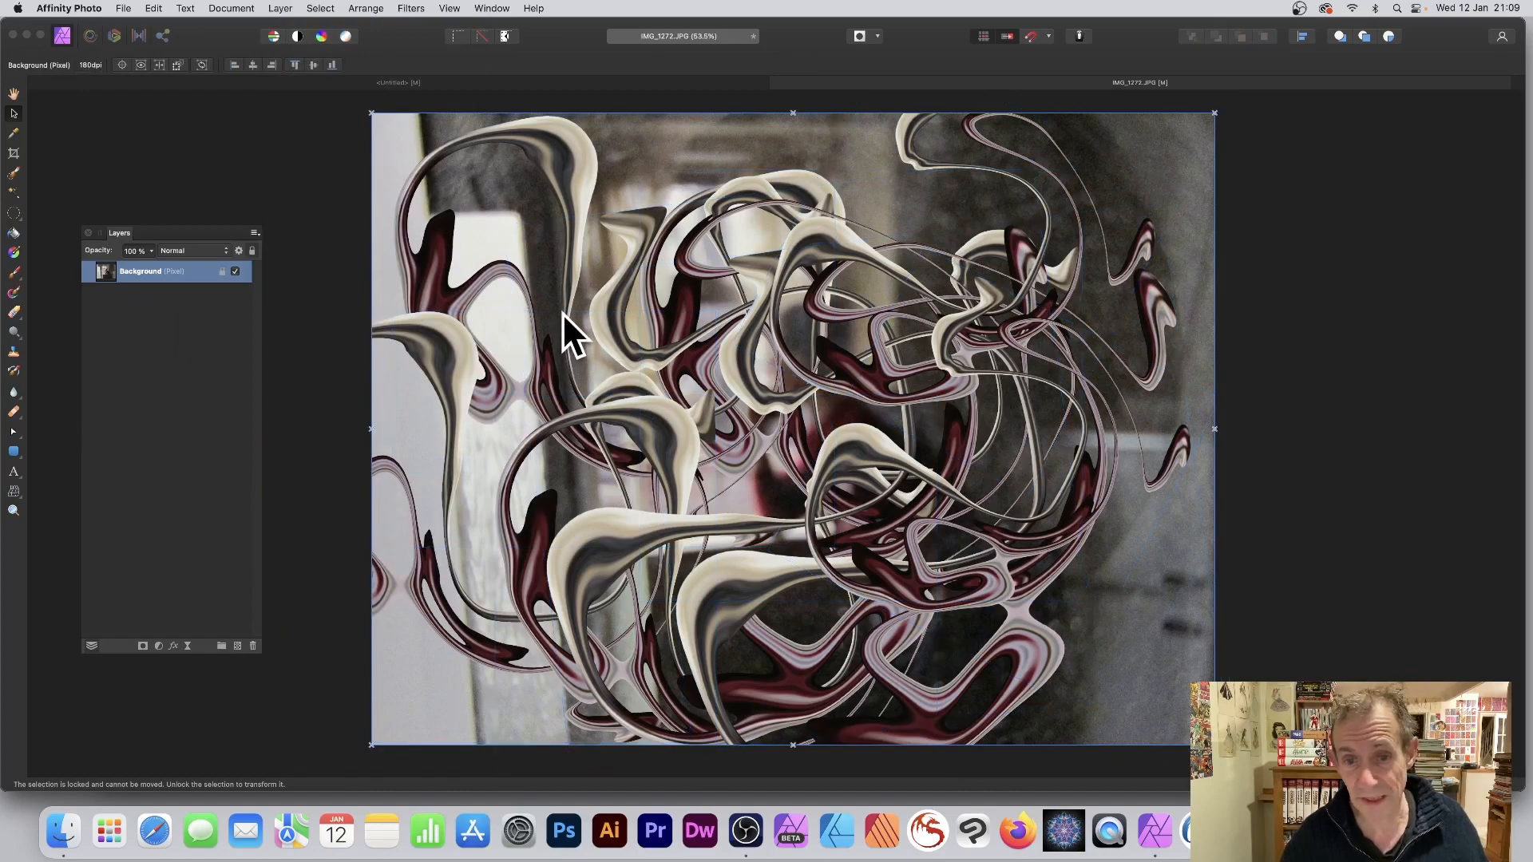